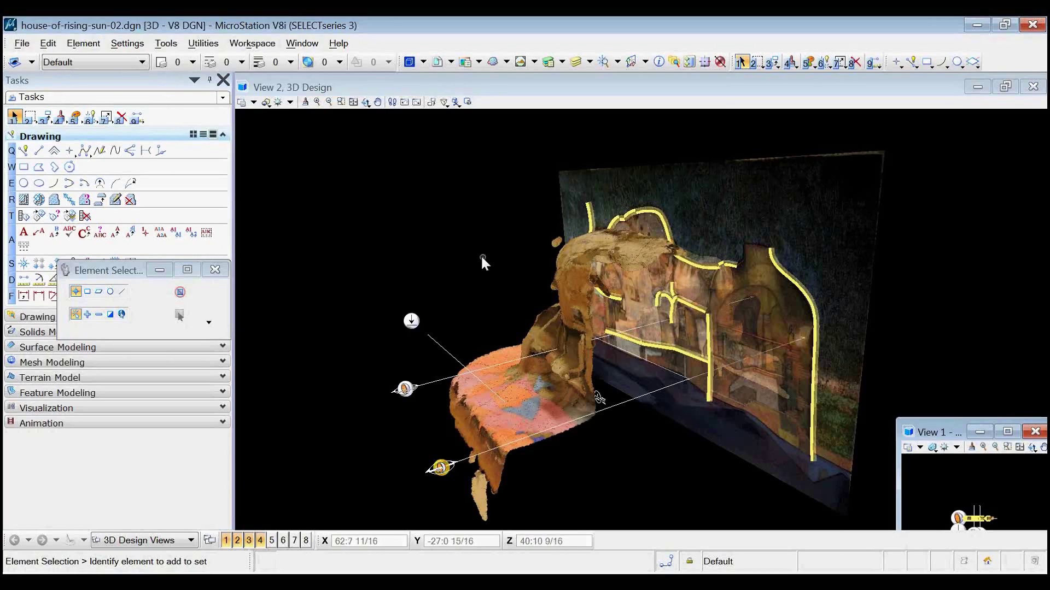
Turn off the Section-B clip in View 2 and rotate the 3D view to look at the whole point cloud
{"action": "mouse_move", "coordinate": [455, 465]}
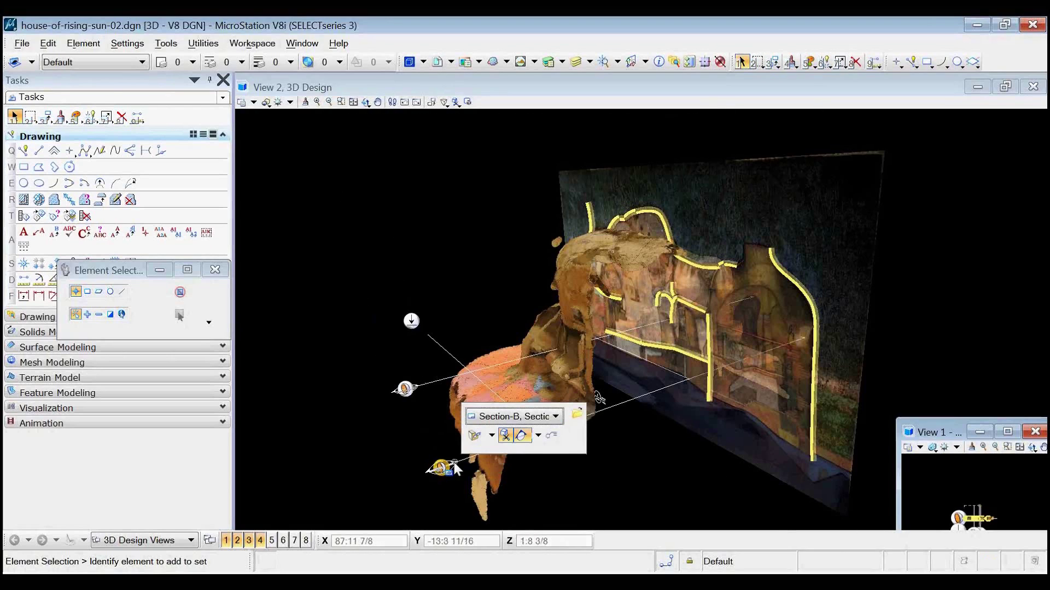
{"action": "left_click", "coordinate": [453, 464]}
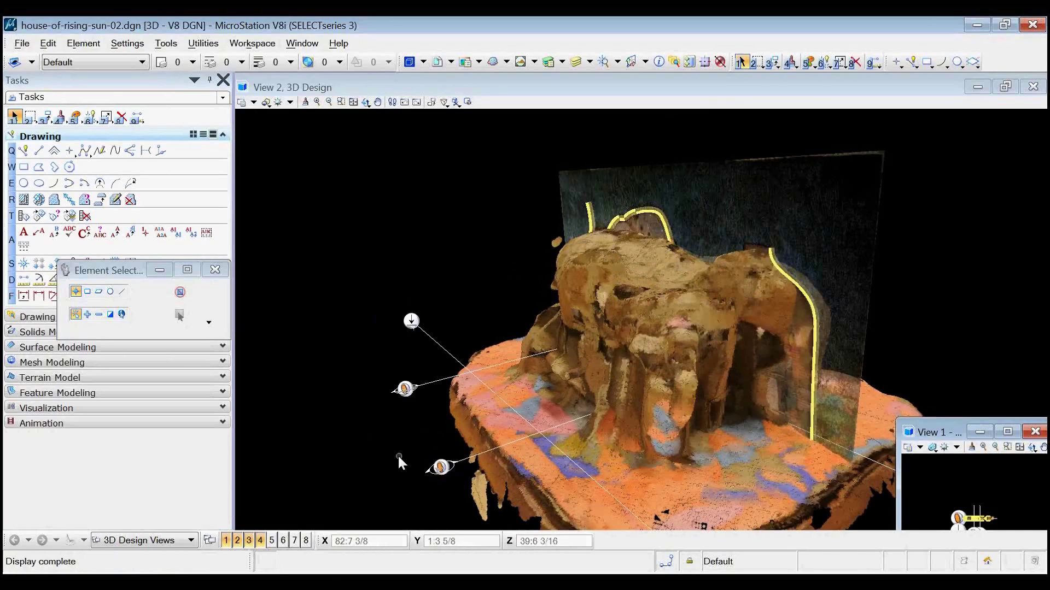
{"action": "left_click", "coordinate": [367, 102]}
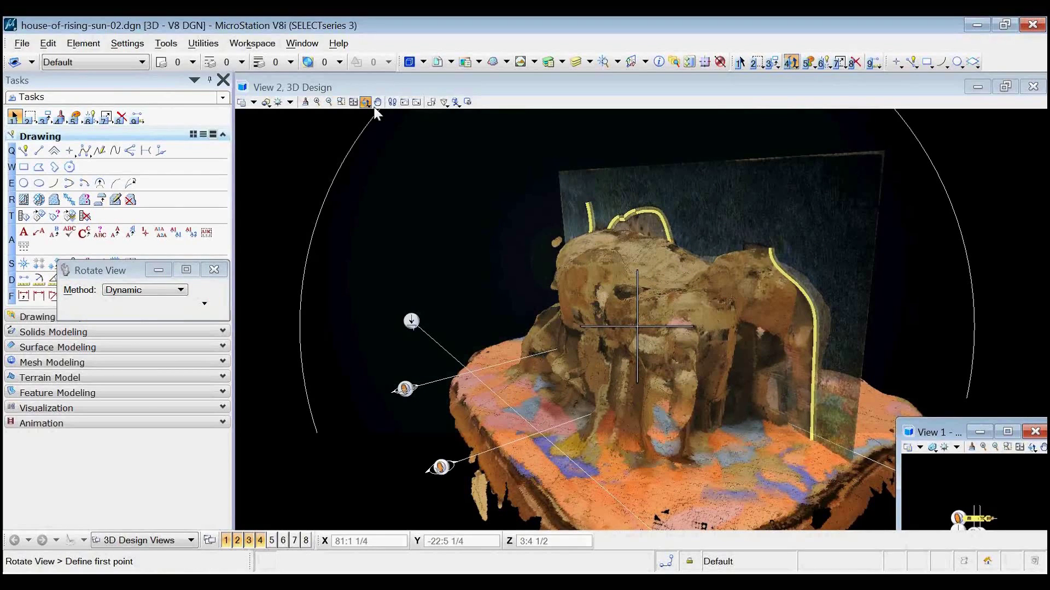
{"action": "left_click_drag", "start_coordinate": [677, 358], "coordinate": [743, 378]}
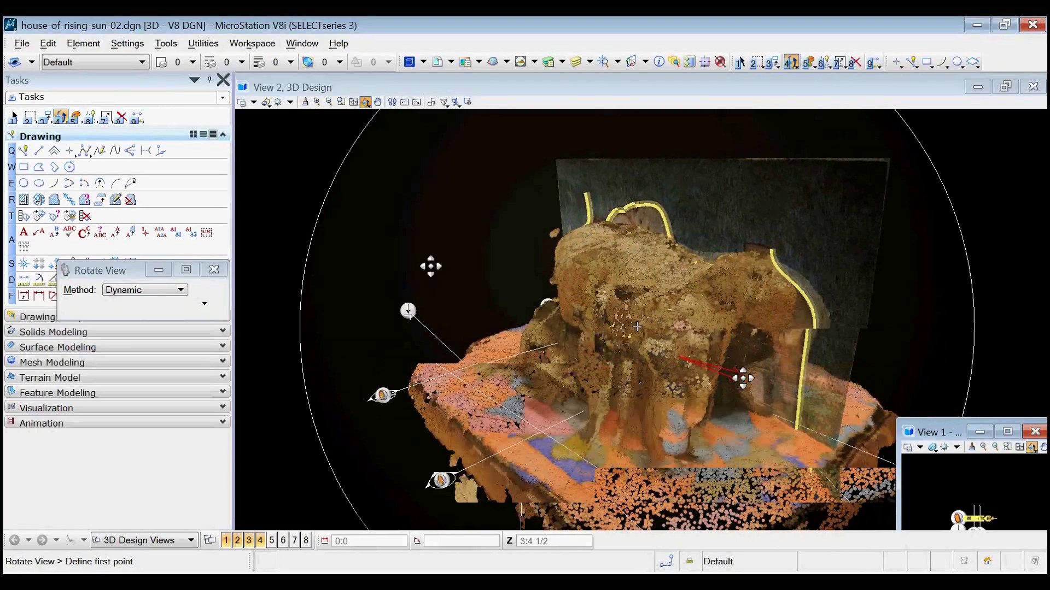
{"action": "right_click", "coordinate": [494, 306]}
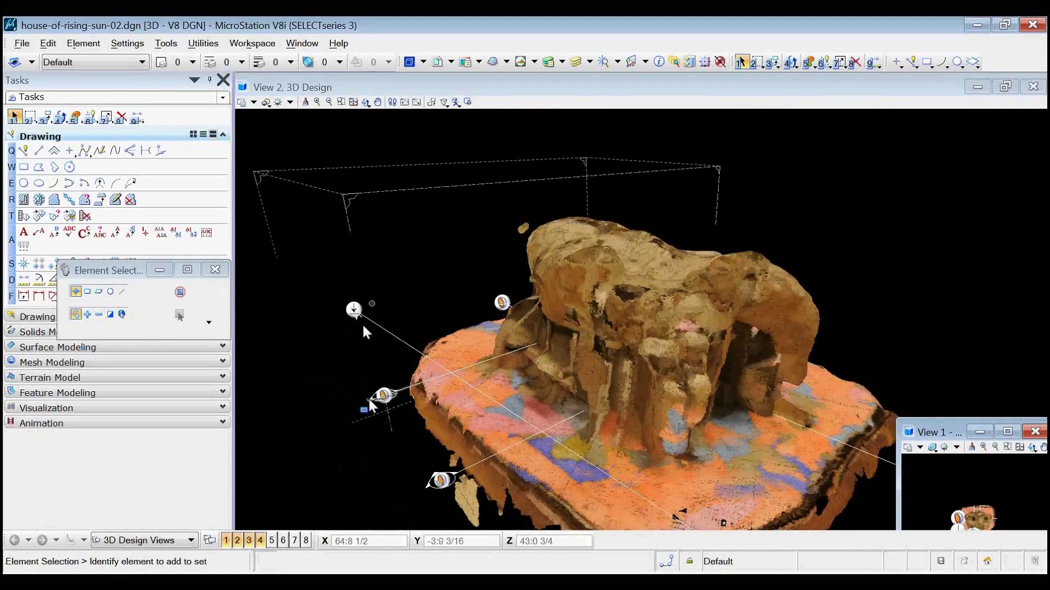
Hide the callouts in the 3D view from the SectionHUGO-01 marker and update the display
{"action": "mouse_move", "coordinate": [402, 397]}
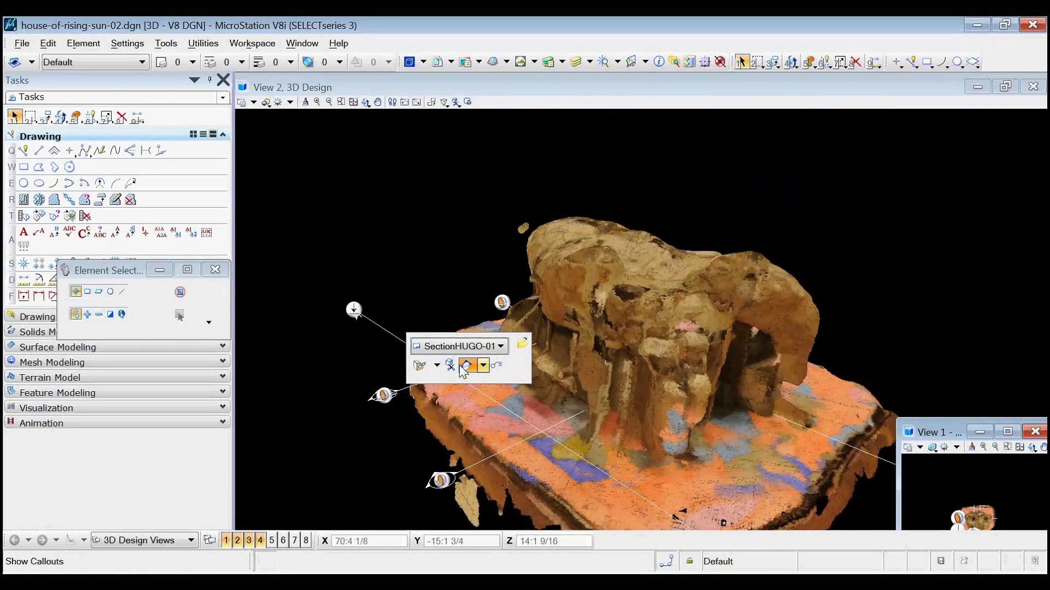
{"action": "left_click", "coordinate": [460, 368]}
{"action": "left_click", "coordinate": [538, 410]}
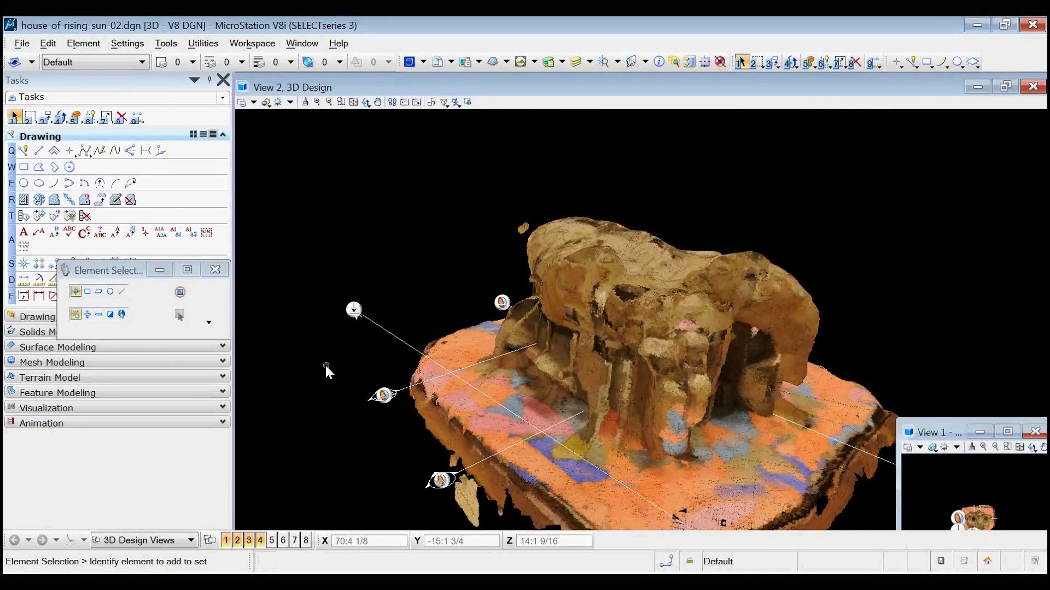
{"action": "mouse_move", "coordinate": [383, 395]}
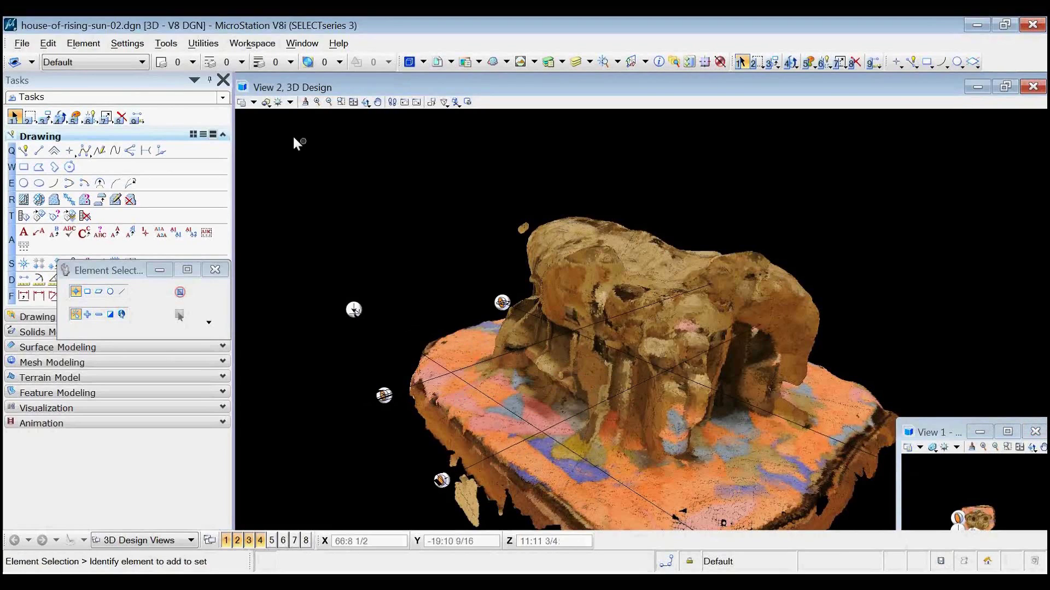
{"action": "left_click", "coordinate": [305, 102]}
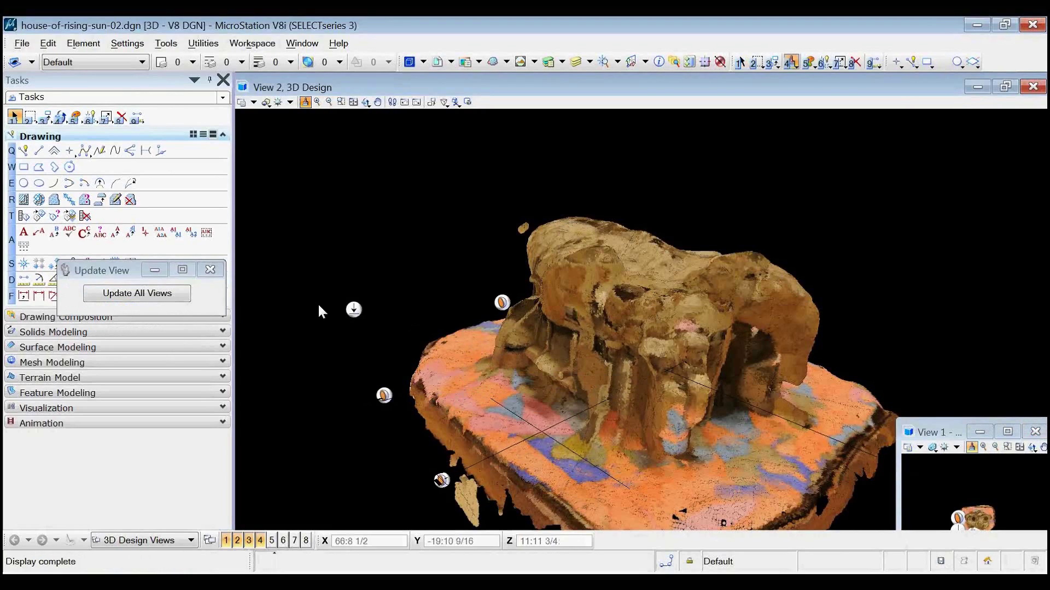
{"action": "left_click", "coordinate": [14, 115]}
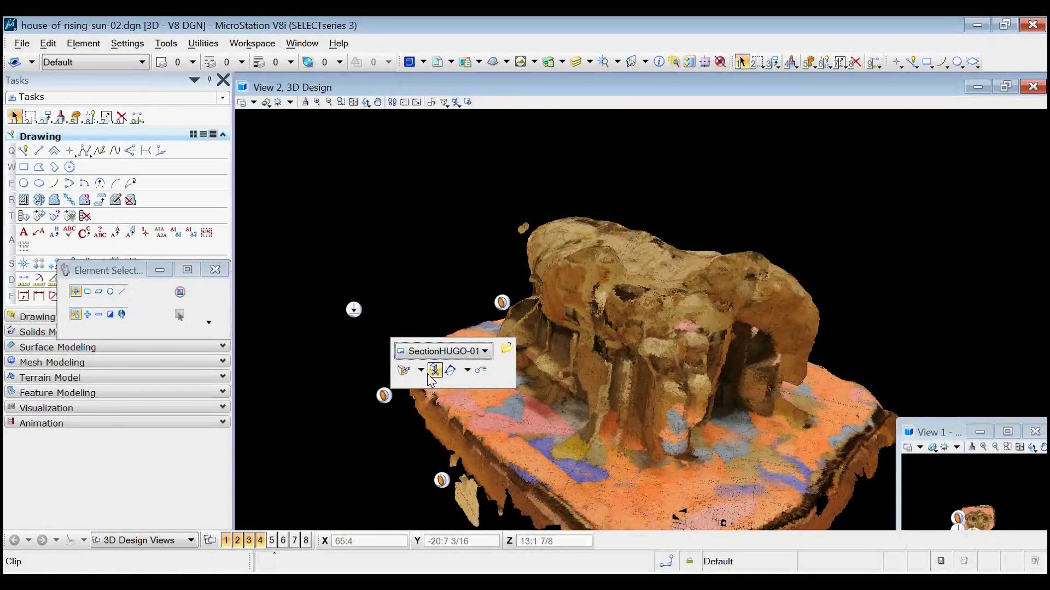
Show the callouts in the 3D view again from the SectionHUGO-01 marker, with its clip off
{"action": "left_click", "coordinate": [434, 370]}
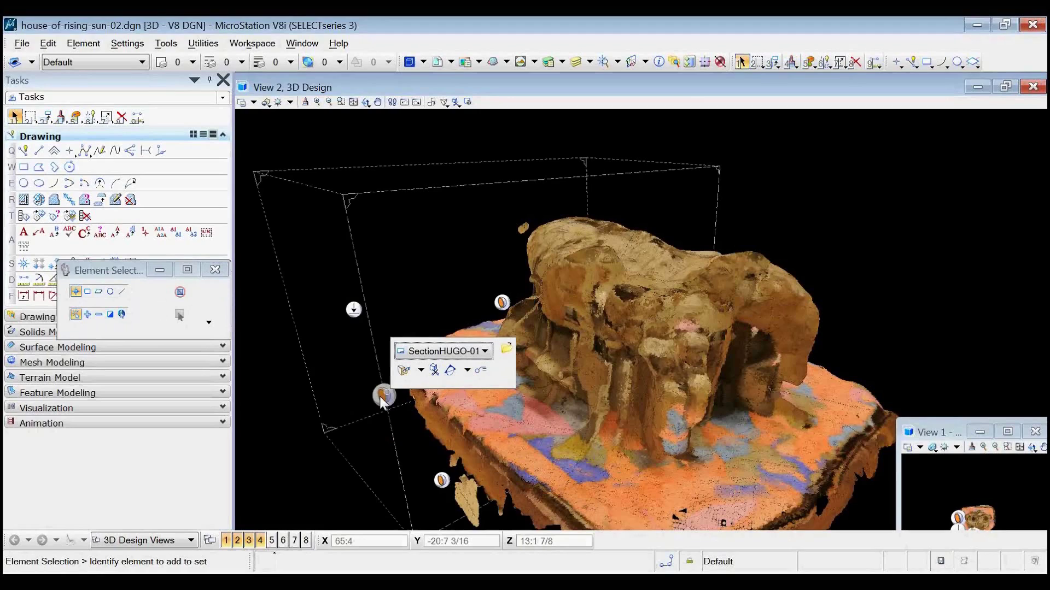
{"action": "left_click", "coordinate": [450, 370]}
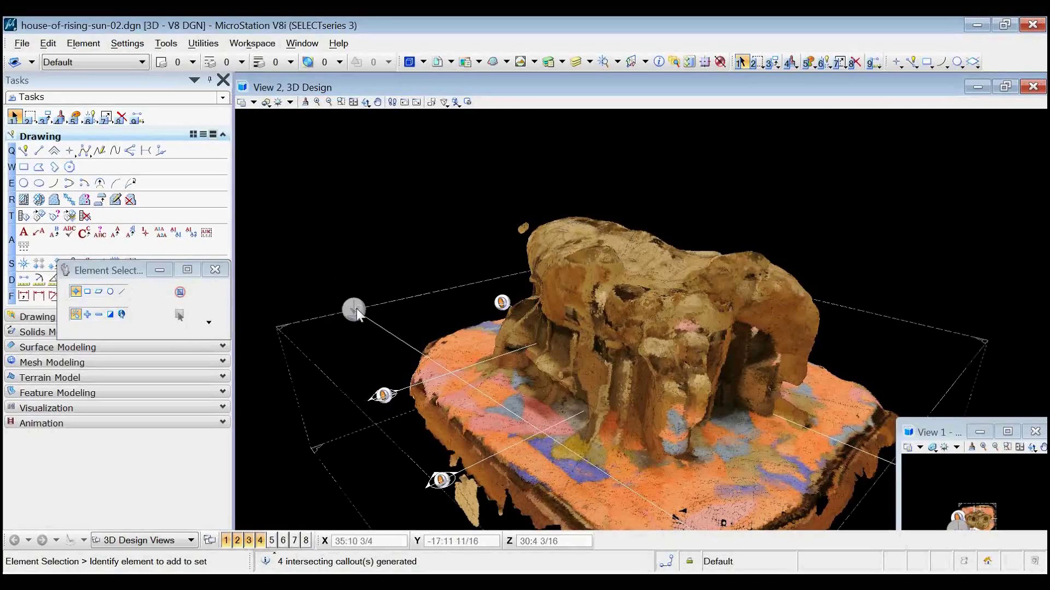
{"action": "mouse_move", "coordinate": [356, 312]}
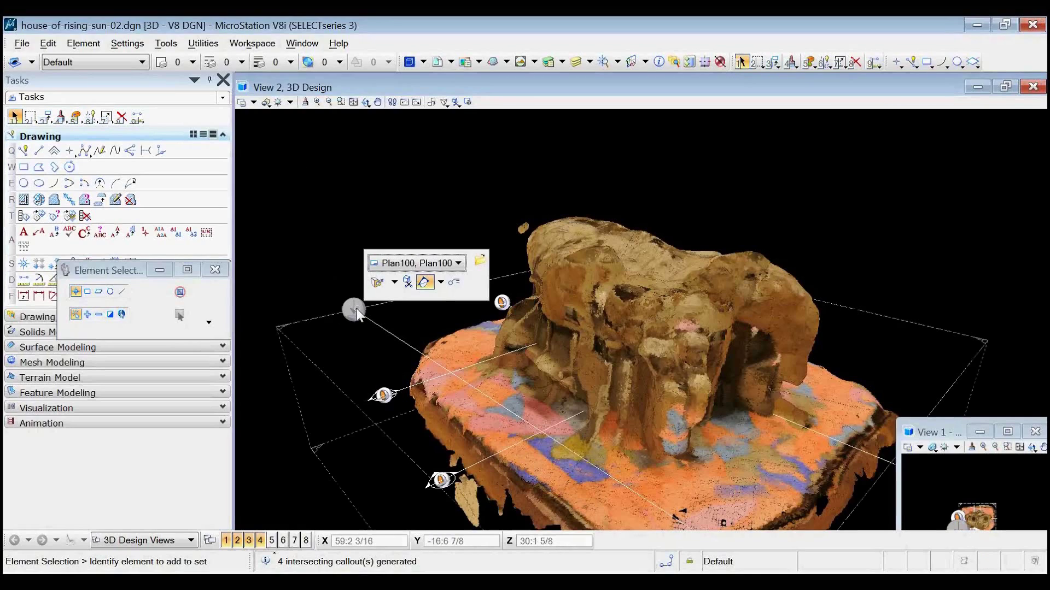
Turn the display of markers off and back on in the attributes of View 2
{"action": "left_click", "coordinate": [244, 104]}
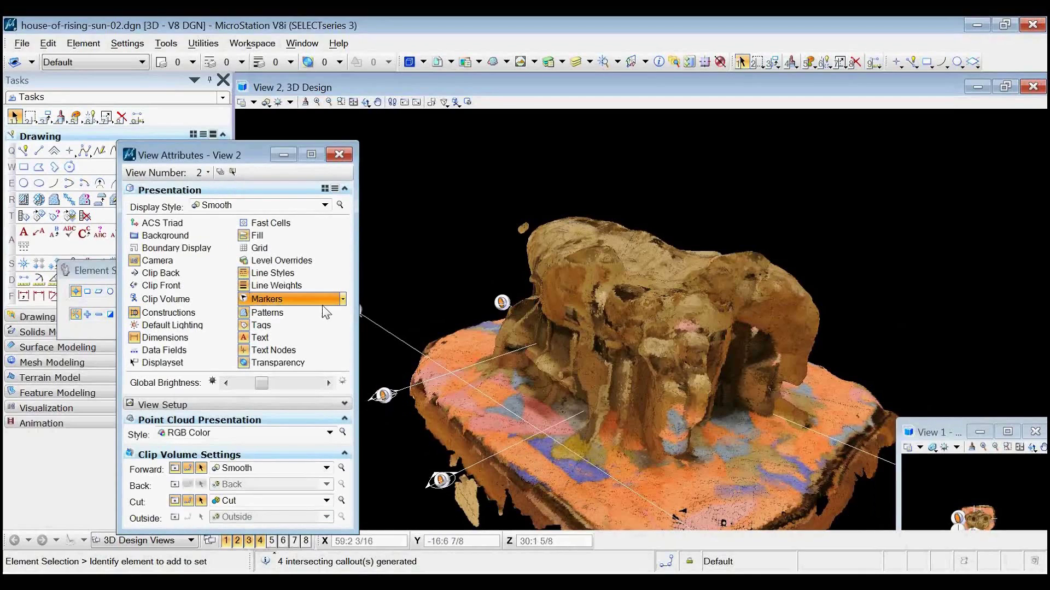
{"action": "left_click", "coordinate": [286, 307]}
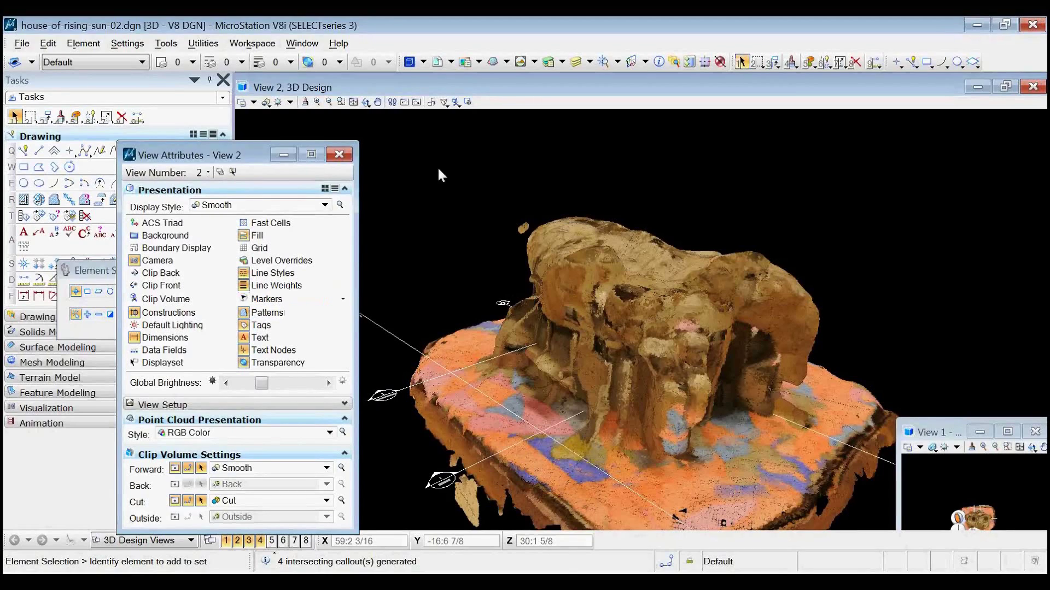
{"action": "left_click_drag", "start_coordinate": [250, 152], "coordinate": [163, 126]}
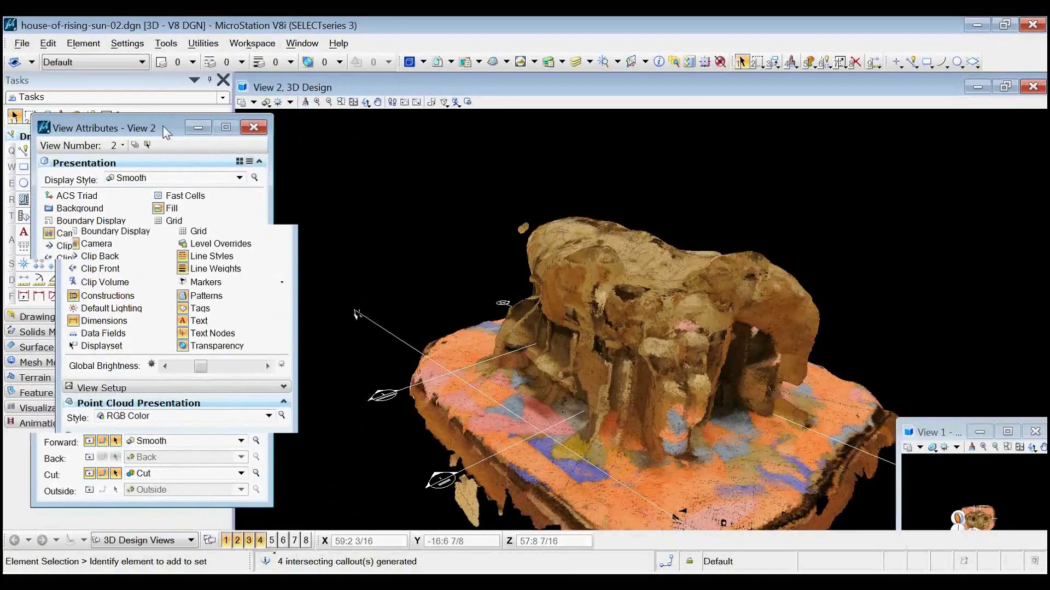
{"action": "left_click", "coordinate": [256, 272]}
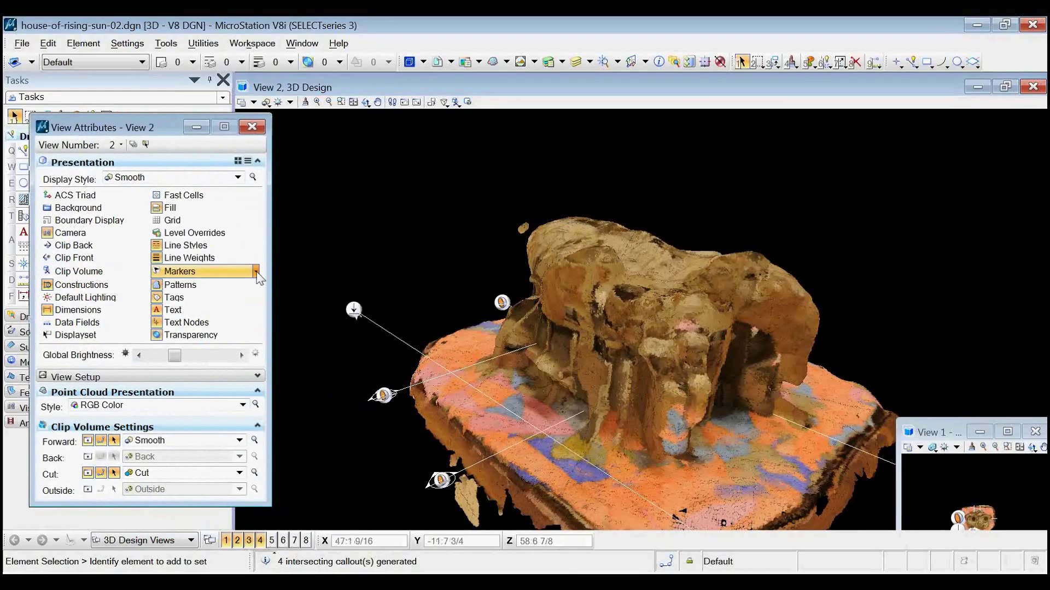
Check which detailing symbol types the Markers attribute displays in View 2, and close the view attributes
{"action": "left_click", "coordinate": [256, 271]}
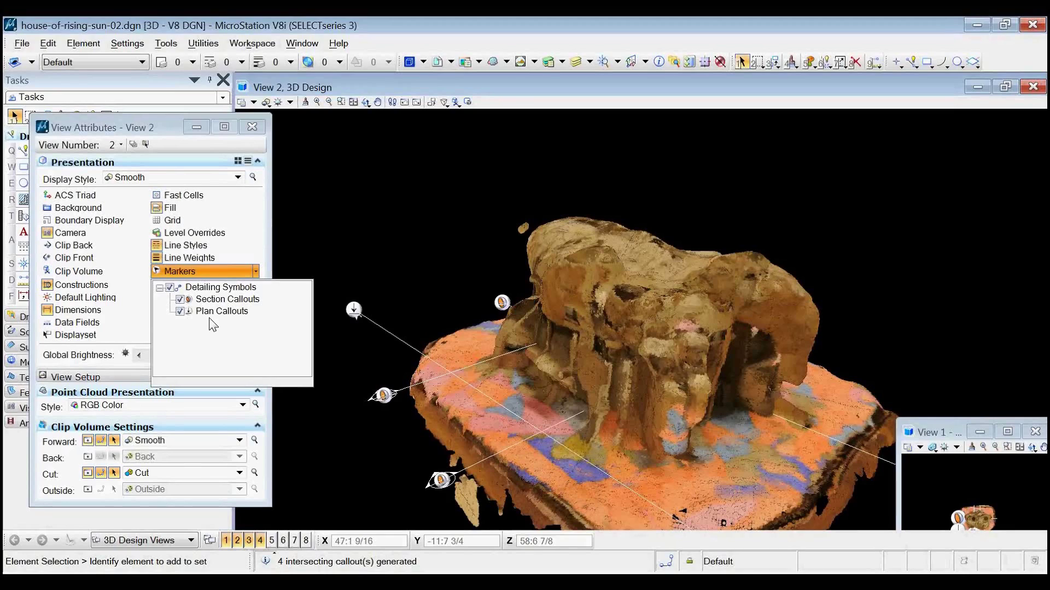
{"action": "left_click", "coordinate": [220, 365]}
{"action": "left_click", "coordinate": [248, 124]}
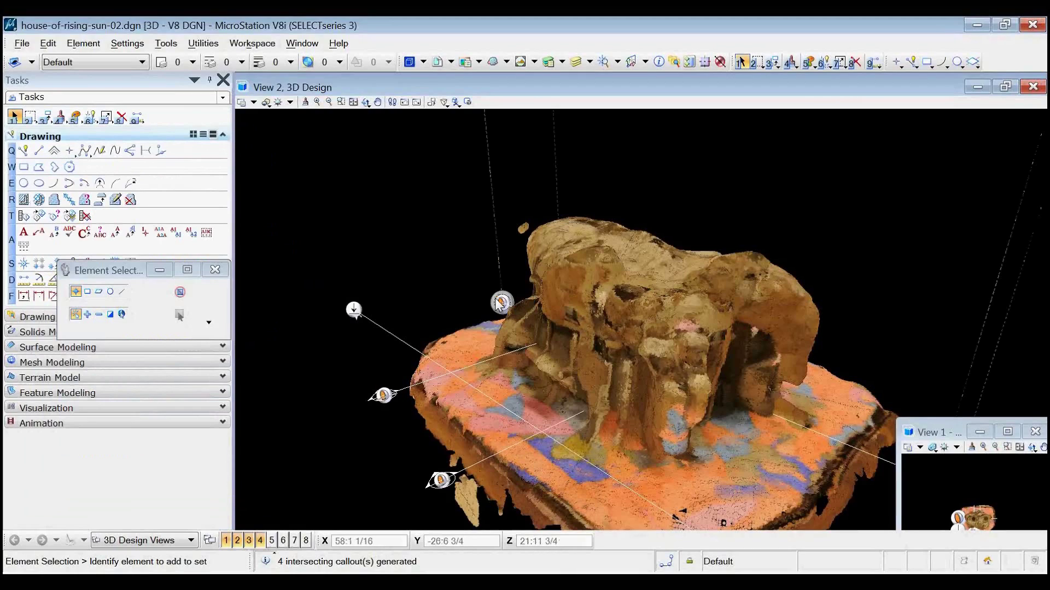
Display the Section-A drawing overlay in the 3D model and clip the view to Section-A
{"action": "mouse_move", "coordinate": [501, 301]}
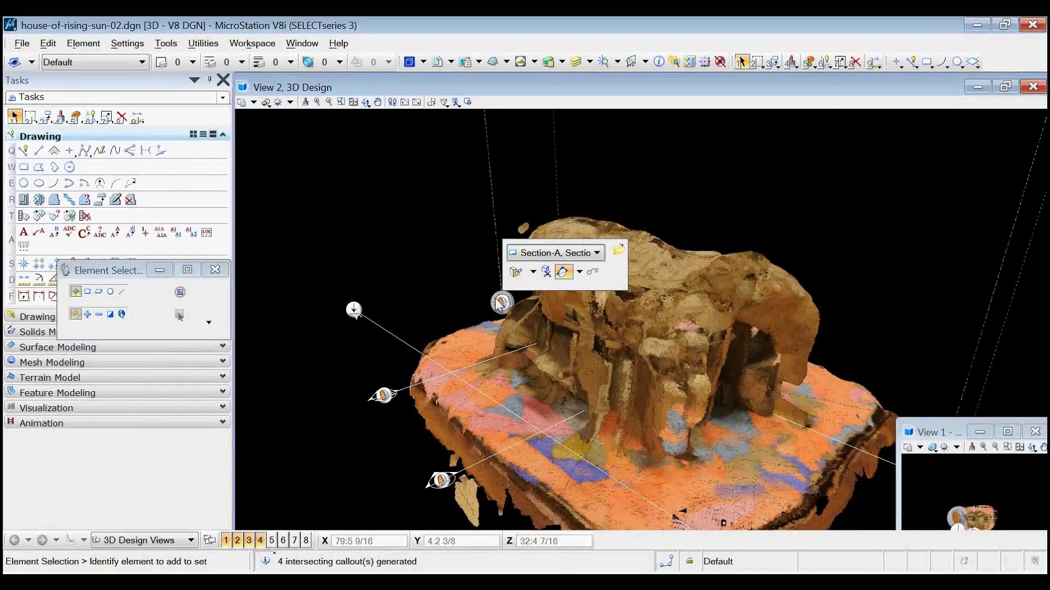
{"action": "left_click", "coordinate": [594, 273]}
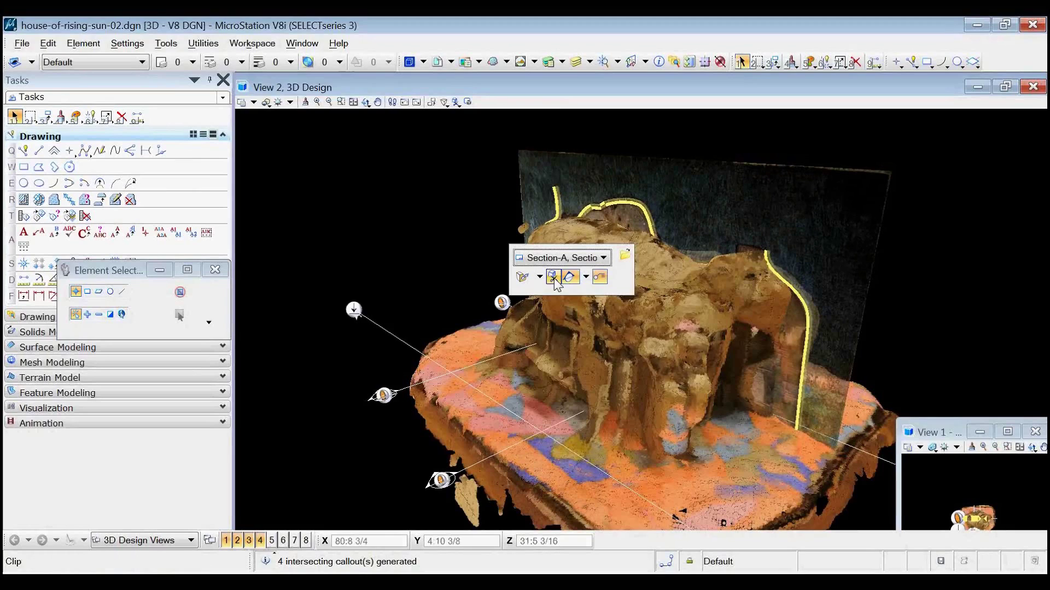
{"action": "left_click", "coordinate": [552, 276]}
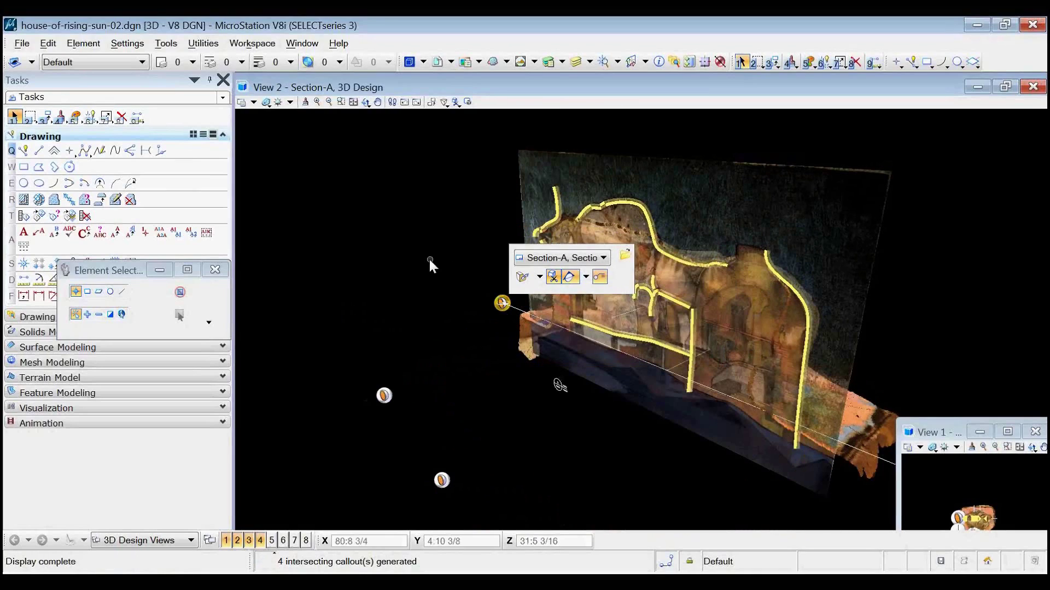
Open the Section-A drawing from its marker, move the Raster Manager away from the section, and clear the raster selection
{"action": "mouse_move", "coordinate": [490, 302]}
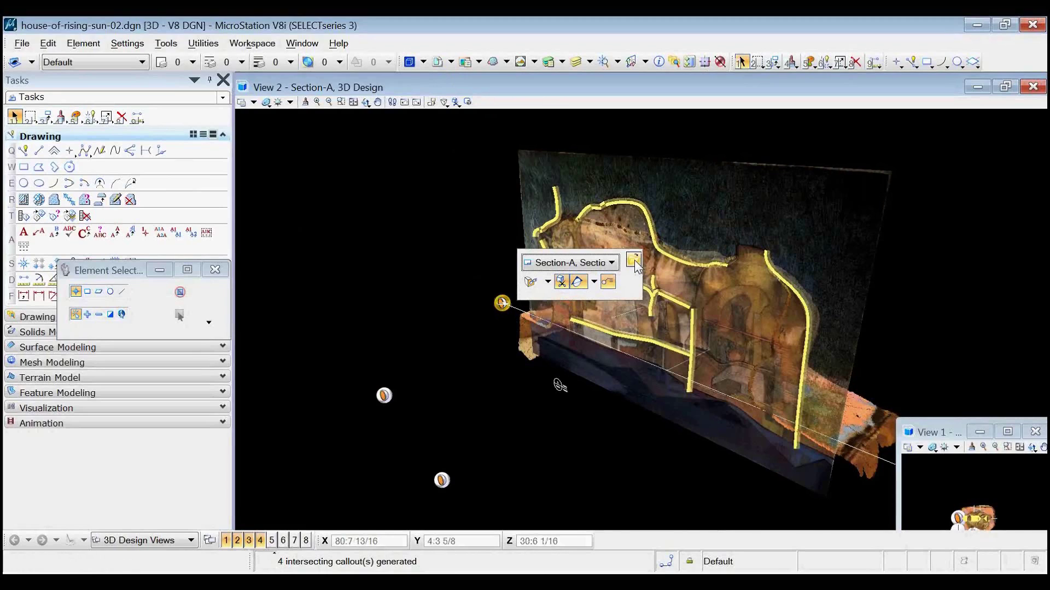
{"action": "left_click", "coordinate": [634, 263]}
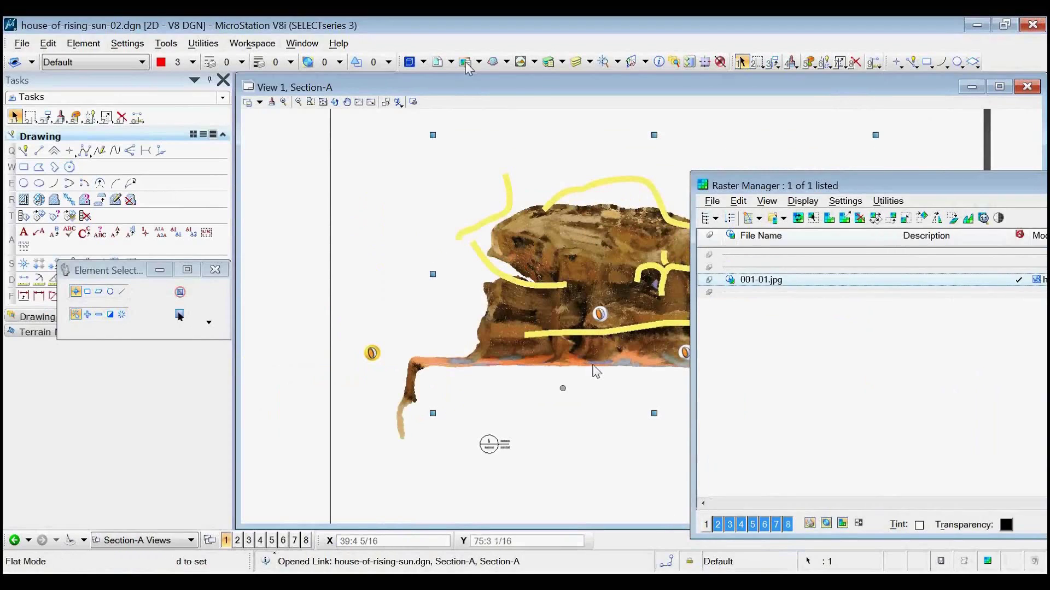
{"action": "left_click_drag", "start_coordinate": [875, 186], "coordinate": [919, 219]}
{"action": "scroll", "coordinate": [348, 201], "scroll_direction": "down", "scroll_amount": 1}
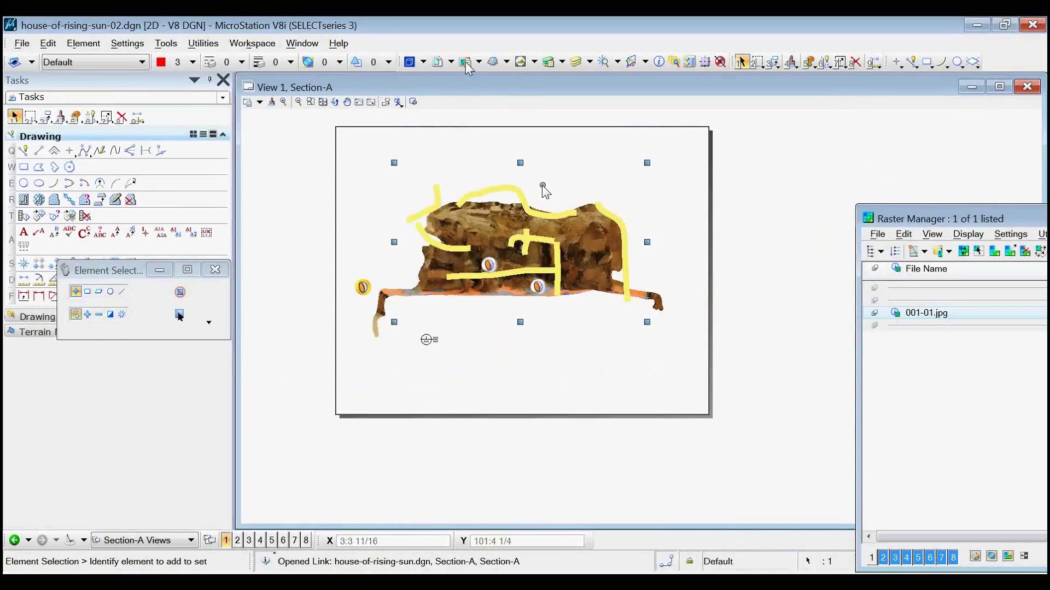
{"action": "scroll", "coordinate": [543, 188], "scroll_direction": "up", "scroll_amount": 1}
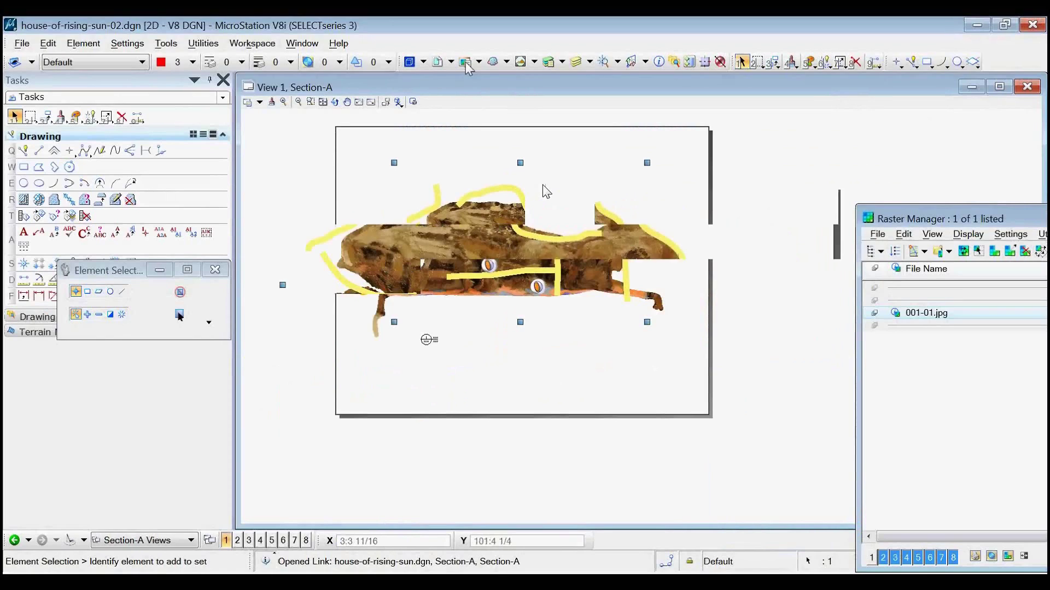
{"action": "left_click", "coordinate": [633, 492]}
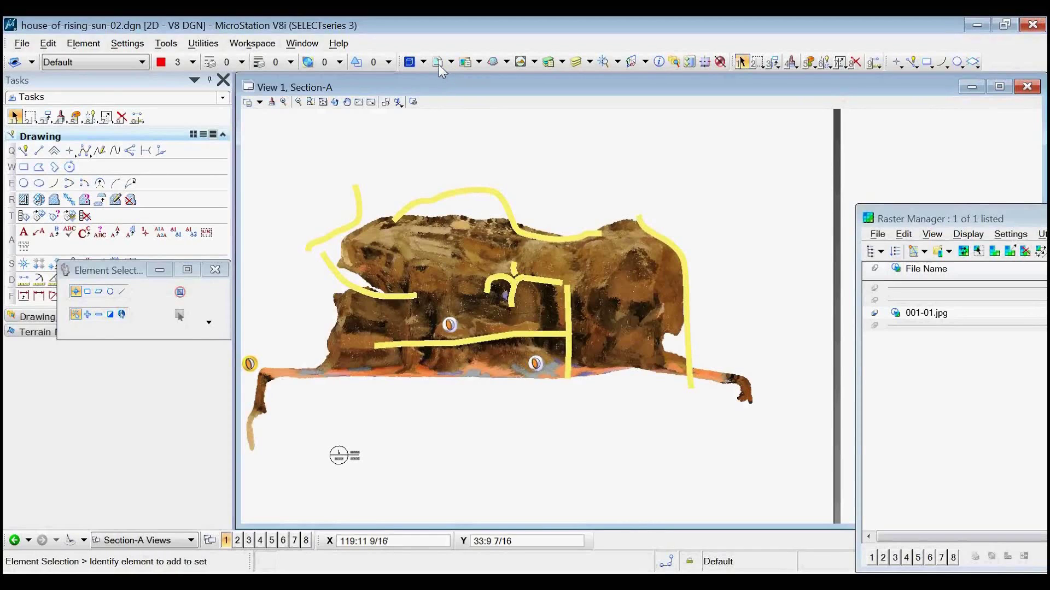
Turn the 3D Design reference of the Section-A drawing off and back on in the References list
{"action": "left_click", "coordinate": [438, 65]}
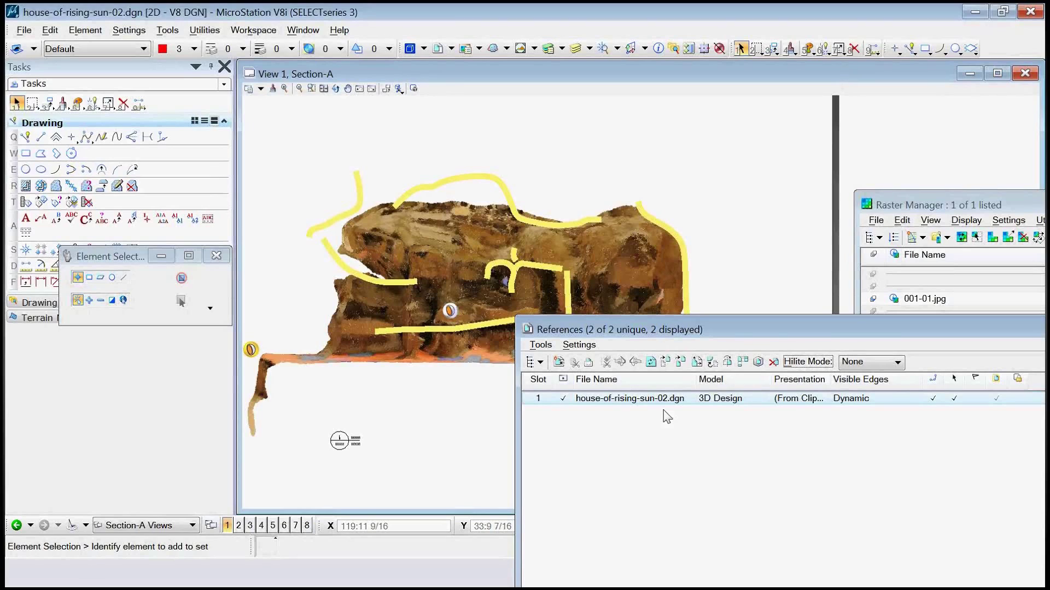
{"action": "left_click", "coordinate": [563, 398]}
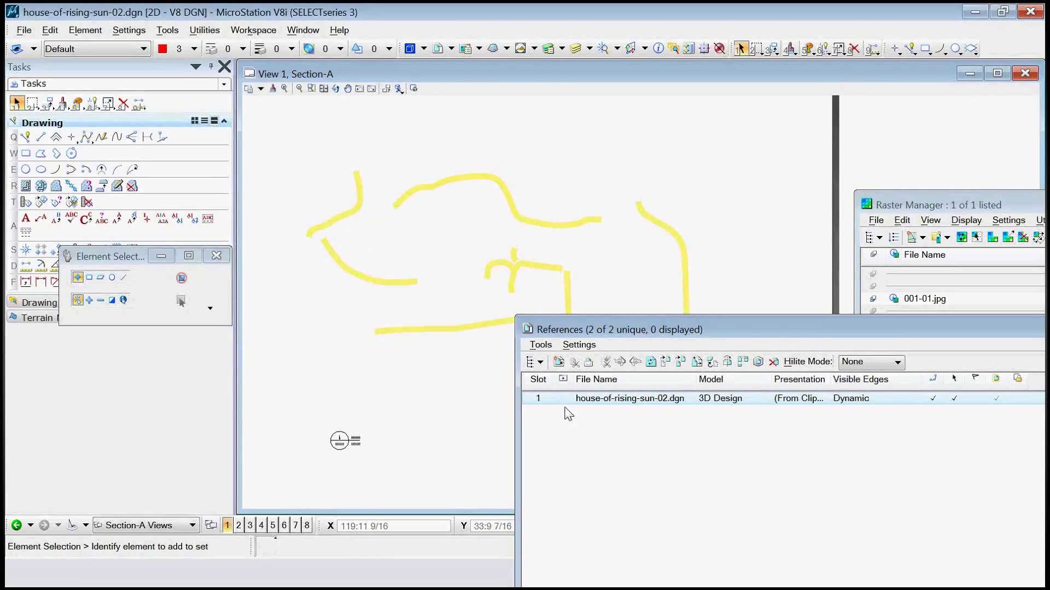
{"action": "left_click", "coordinate": [562, 400]}
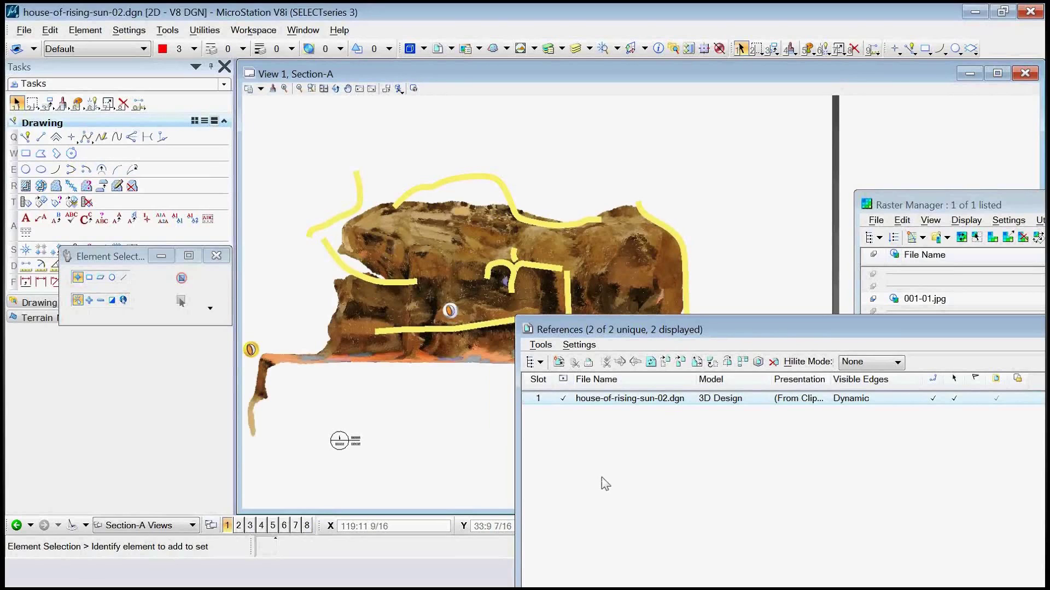
{"action": "left_click_drag", "start_coordinate": [808, 335], "coordinate": [484, 299]}
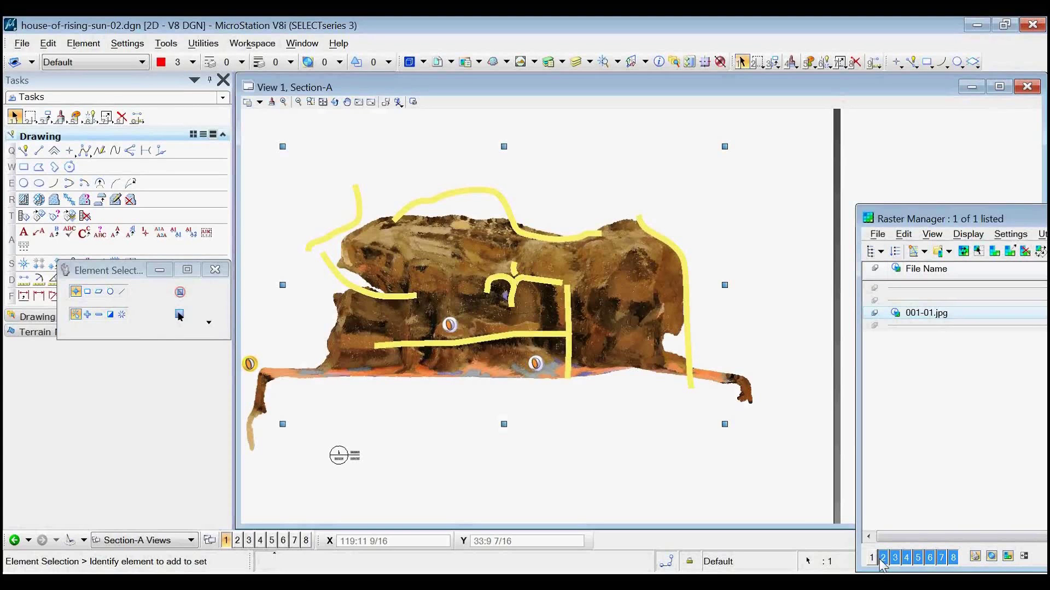
Display the 001-01.jpg raster in View 1 and show the intersecting callouts in the Section-A drawing
{"action": "left_click", "coordinate": [873, 557]}
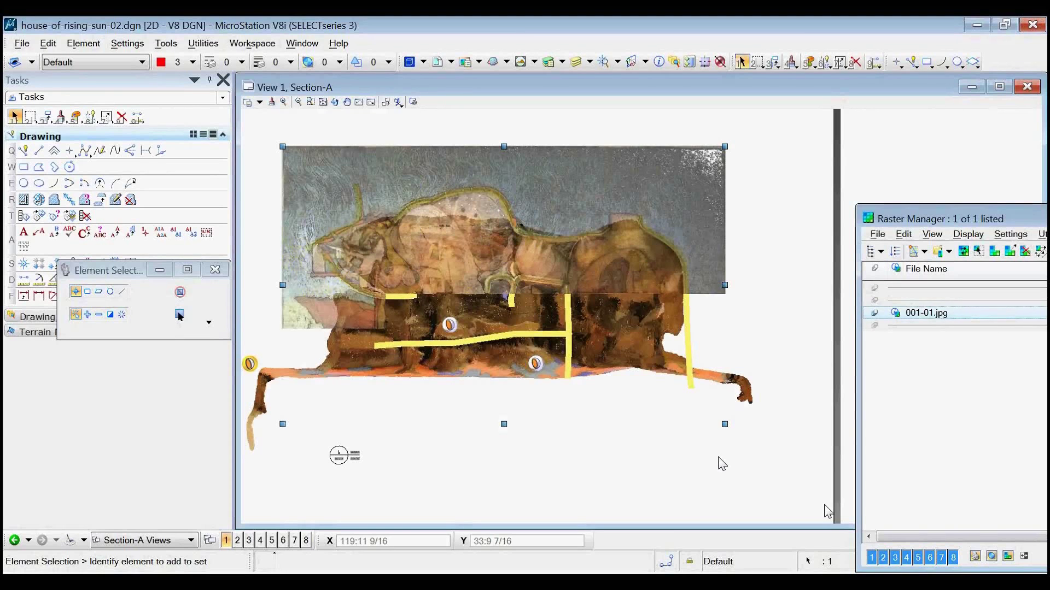
{"action": "scroll", "coordinate": [788, 316], "scroll_direction": "down", "scroll_amount": 2}
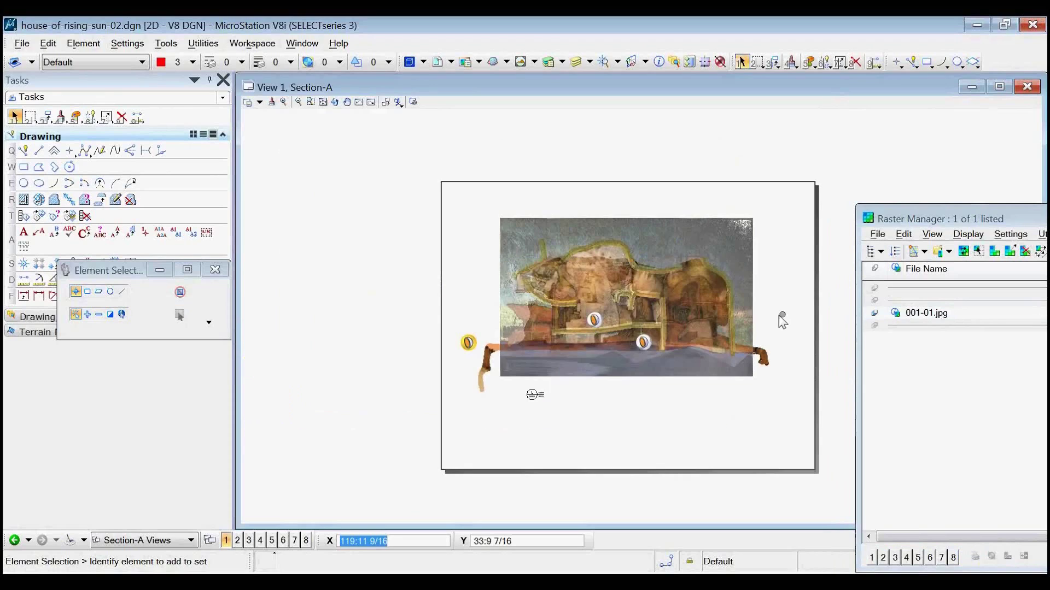
{"action": "mouse_move", "coordinate": [534, 399]}
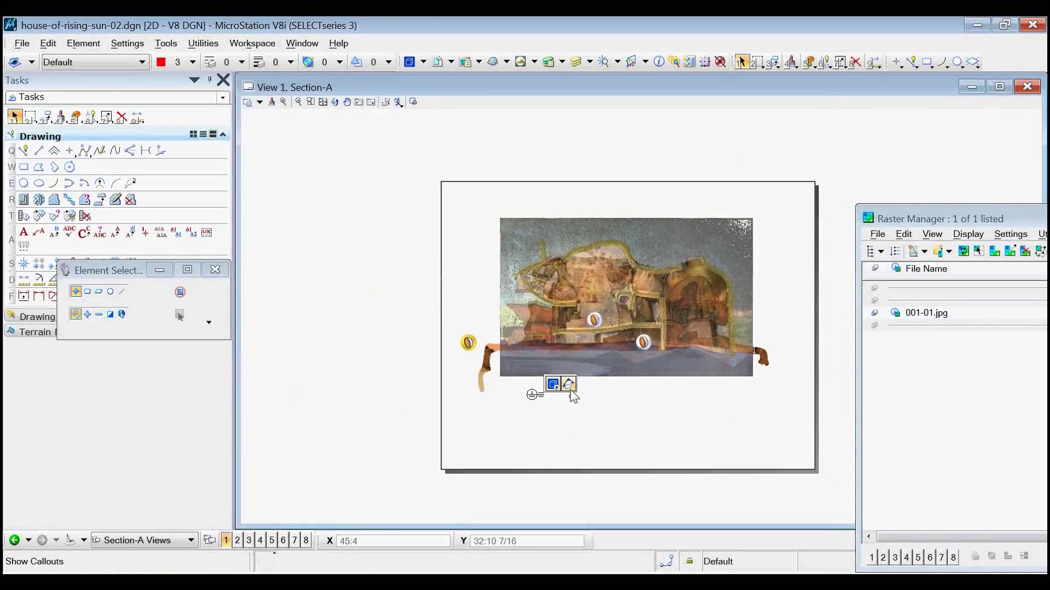
{"action": "left_click", "coordinate": [569, 388]}
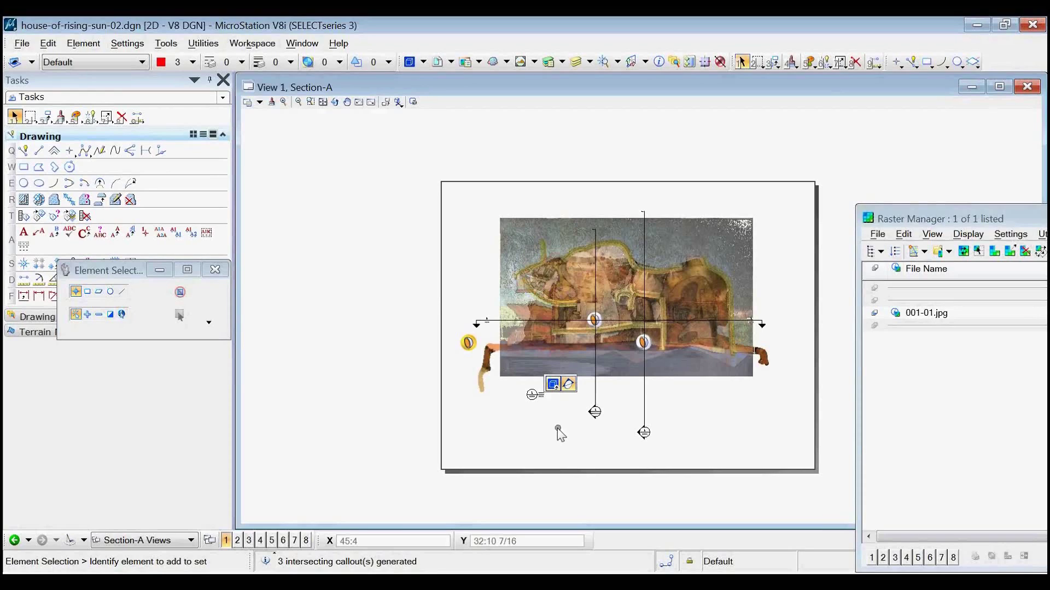
Show the callouts in the Section-A drawing, applying the SectionHUGO-01 callout display option to the Selected Callout
{"action": "left_click", "coordinate": [568, 386]}
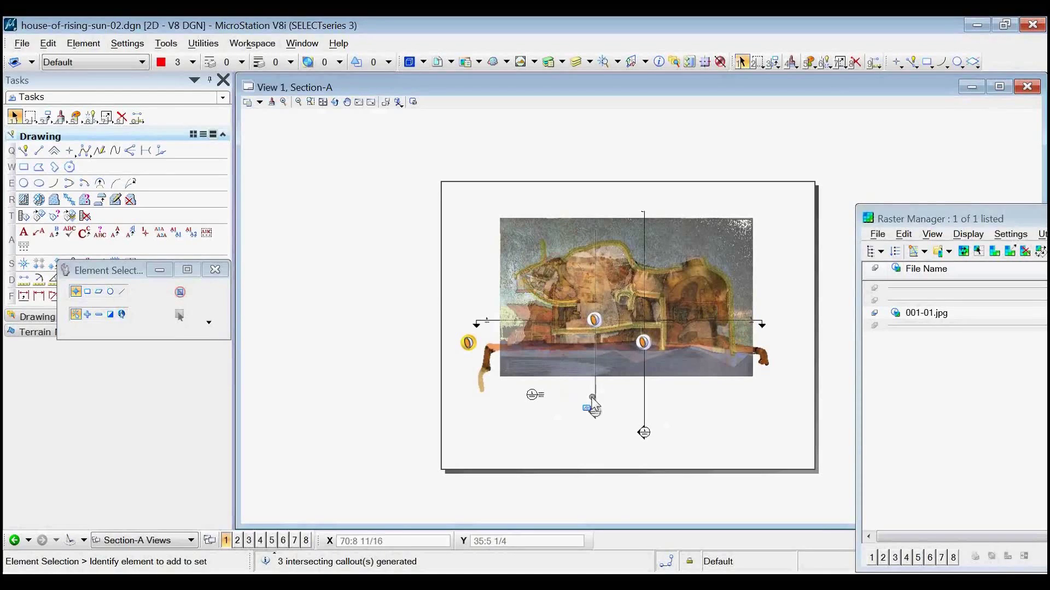
{"action": "mouse_move", "coordinate": [593, 409]}
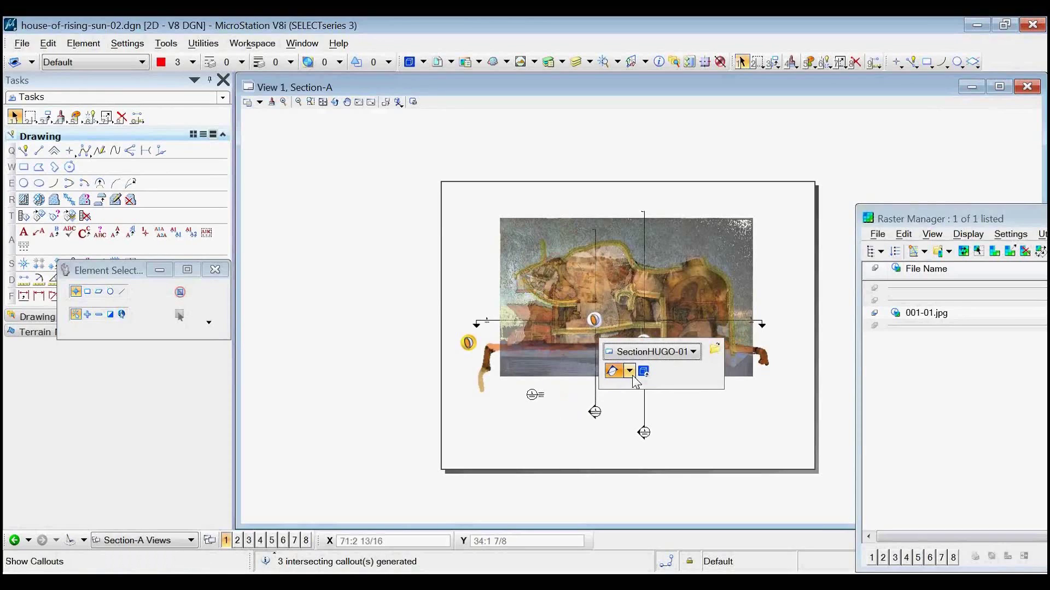
{"action": "left_click", "coordinate": [632, 376]}
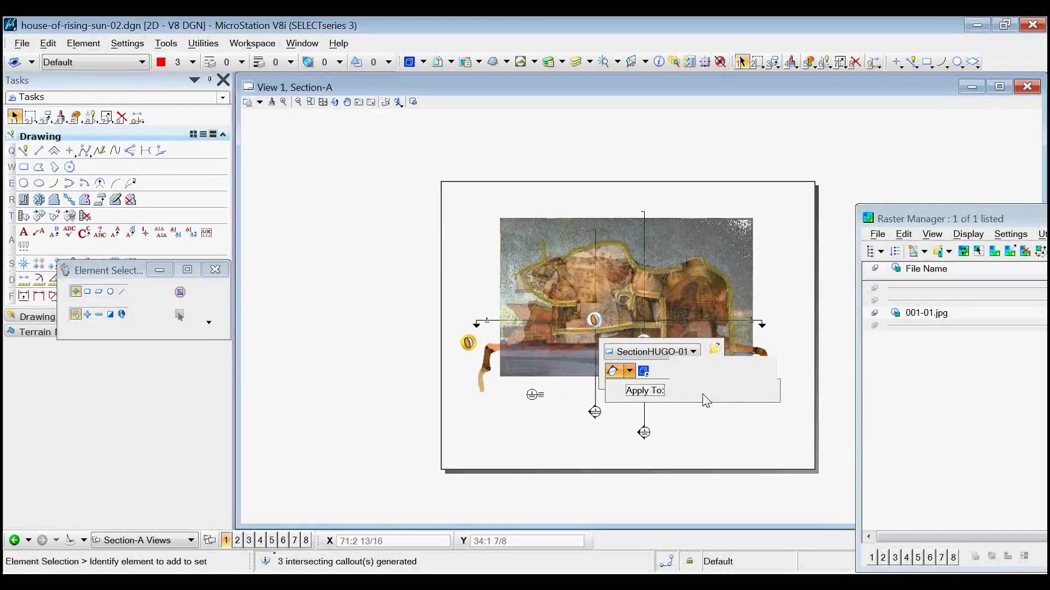
{"action": "mouse_move", "coordinate": [705, 390]}
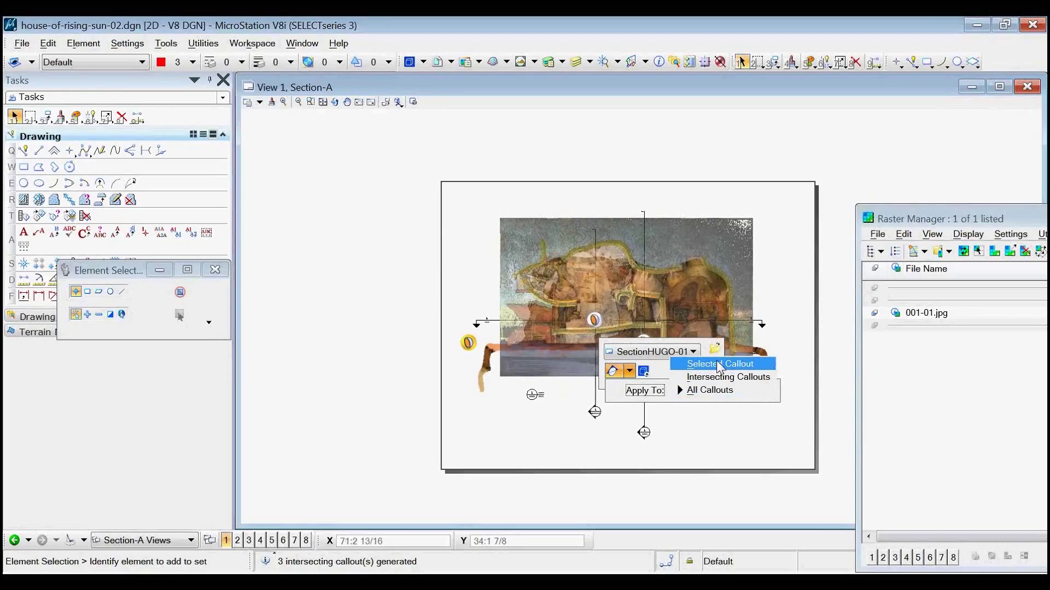
{"action": "left_click", "coordinate": [718, 364]}
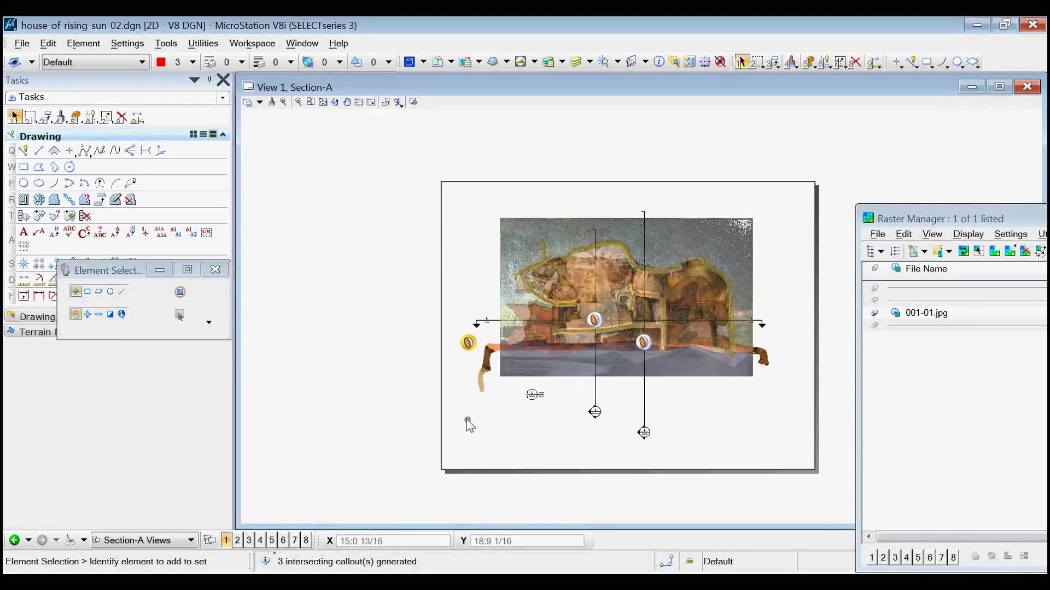
Start placing a section callout from the Drawing Composition tasks with the Section_Metric_A2_SheetOnly drawing seed
{"action": "left_click_drag", "start_coordinate": [105, 270], "coordinate": [77, 440]}
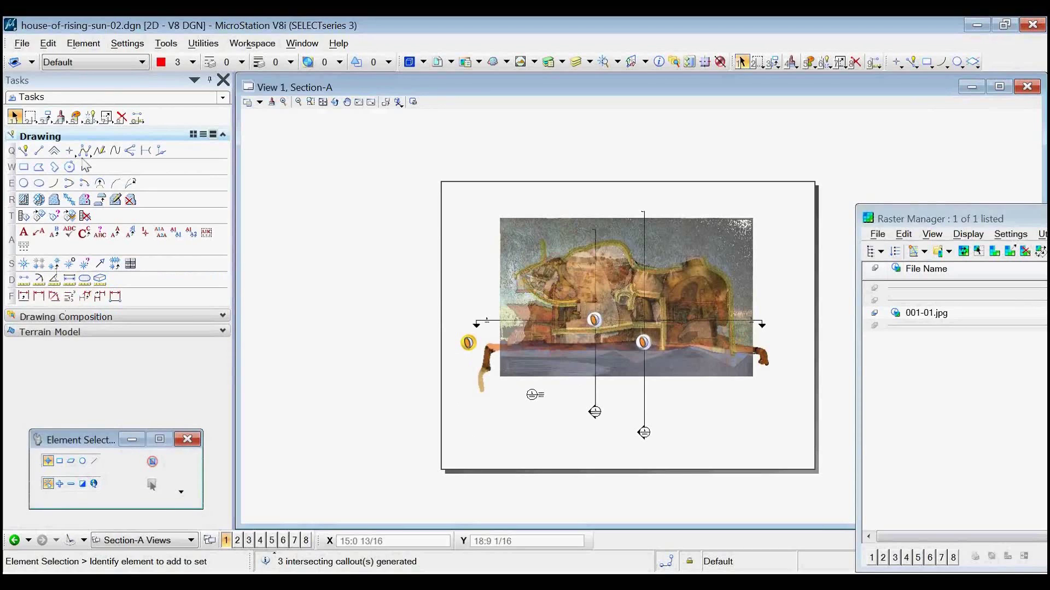
{"action": "left_click", "coordinate": [98, 137]}
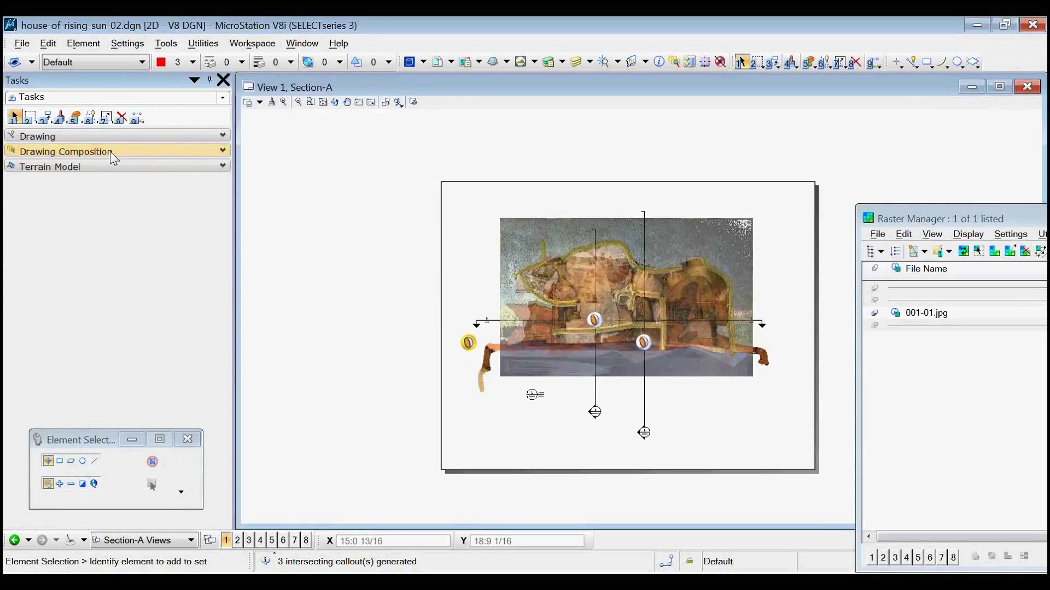
{"action": "left_click", "coordinate": [113, 154]}
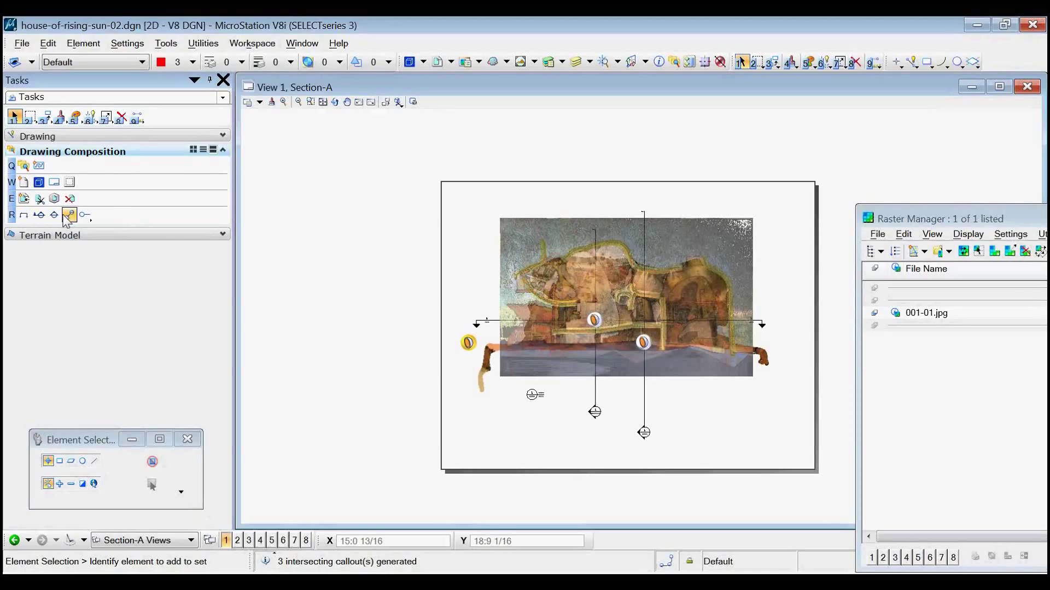
{"action": "left_click", "coordinate": [39, 216]}
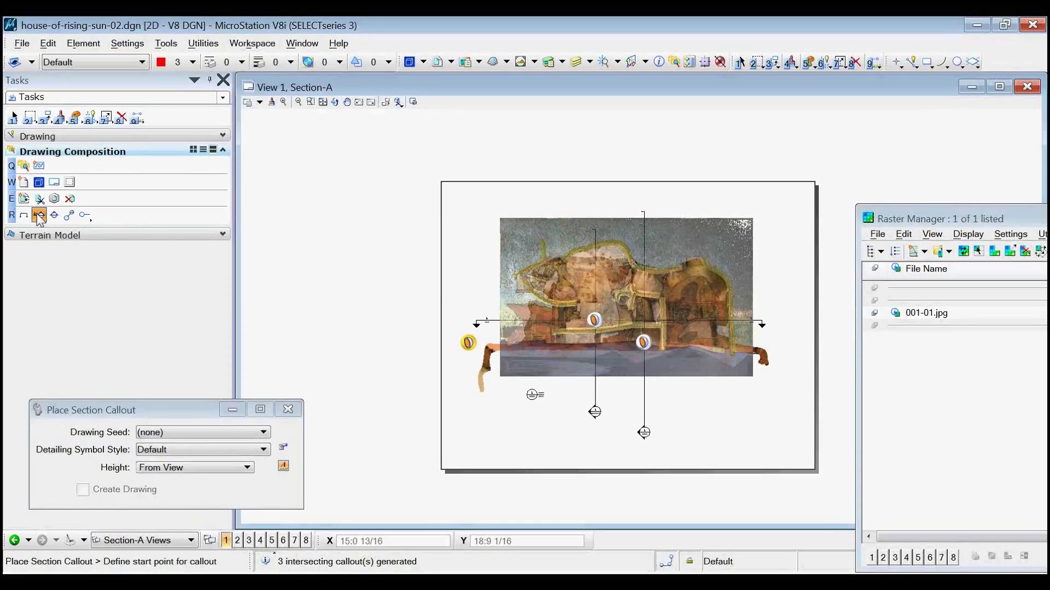
{"action": "left_click_drag", "start_coordinate": [176, 410], "coordinate": [211, 308]}
{"action": "left_click", "coordinate": [235, 329]}
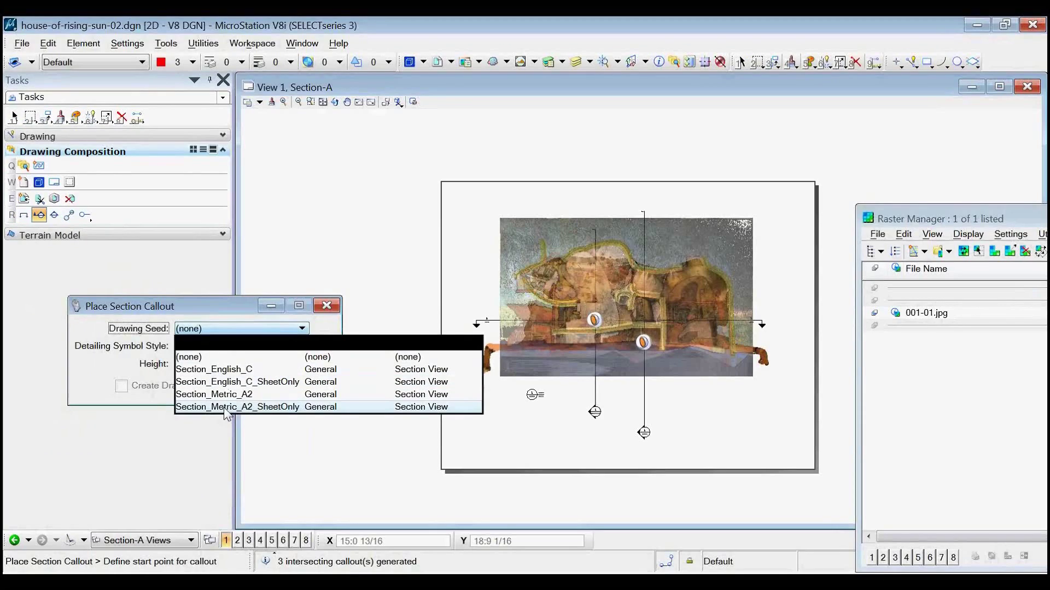
{"action": "left_click", "coordinate": [227, 407]}
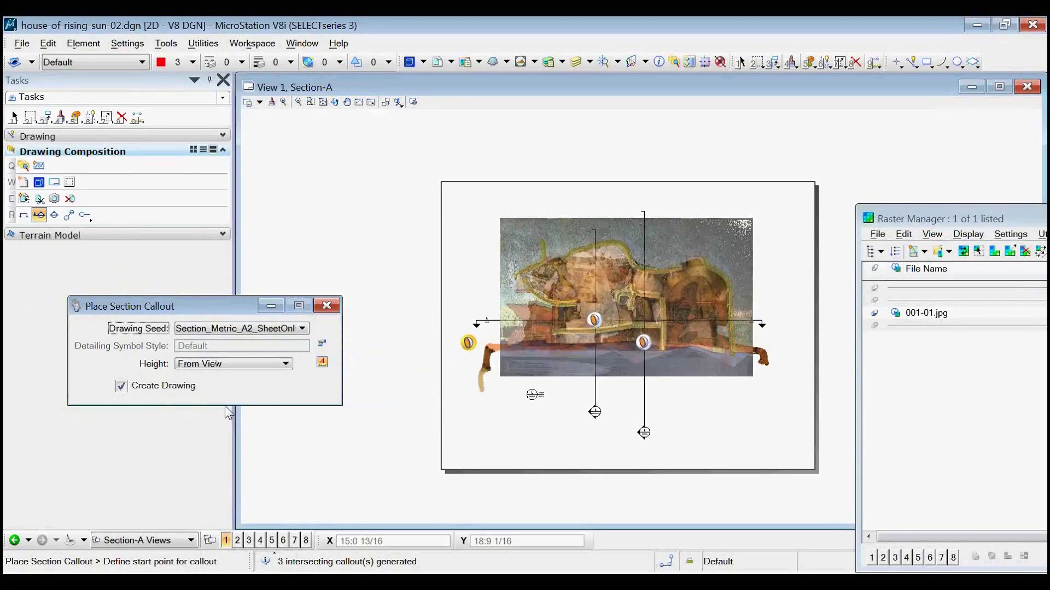
Place a vertical section callout through the right part of the bison section, looking left with its depth reaching past the raster's left edge
{"action": "left_click", "coordinate": [694, 415]}
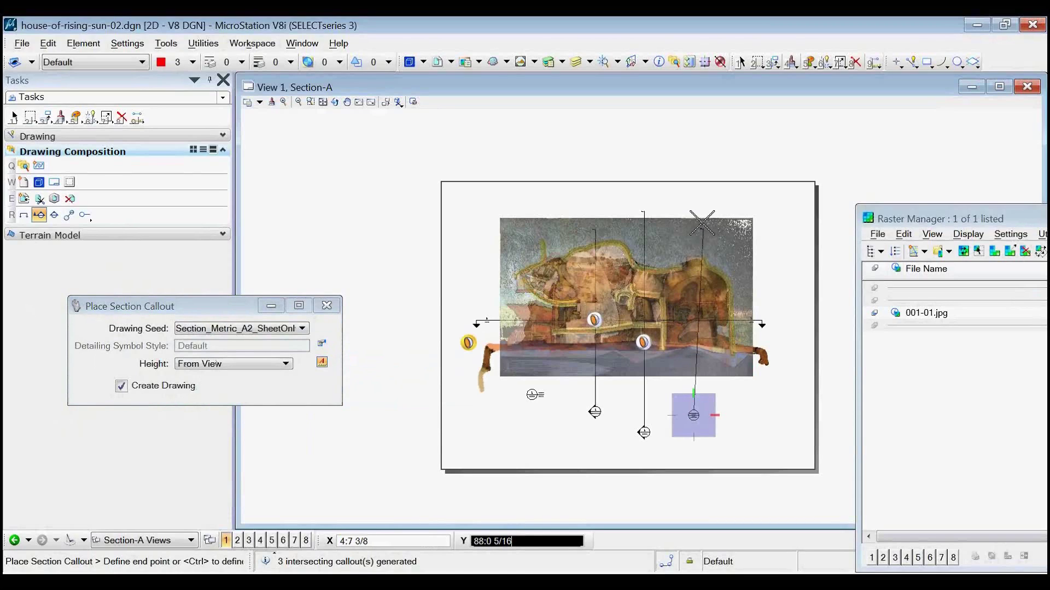
{"action": "left_click", "coordinate": [693, 205]}
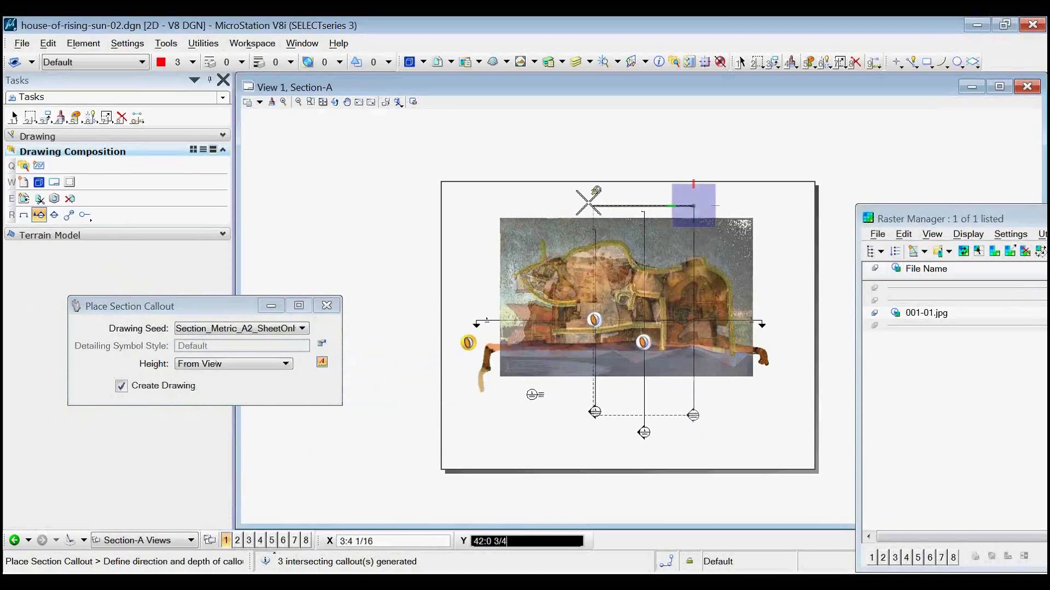
{"action": "left_click", "coordinate": [466, 208]}
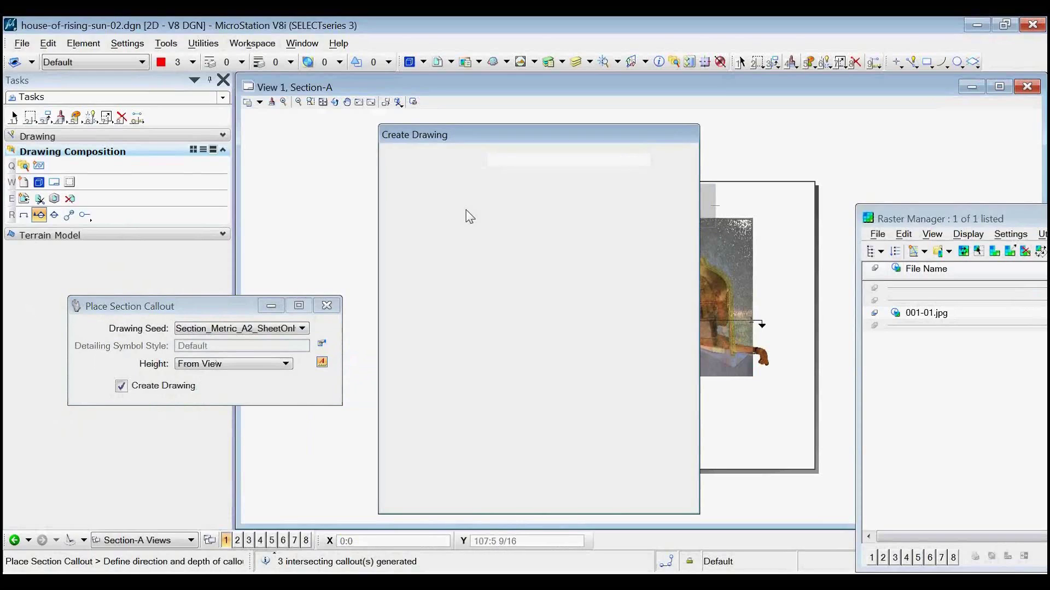
Create the callout's drawing as SectionVOLKER with Open Model turned off, and deselect the callout
{"action": "type", "text": "VOLKER"}
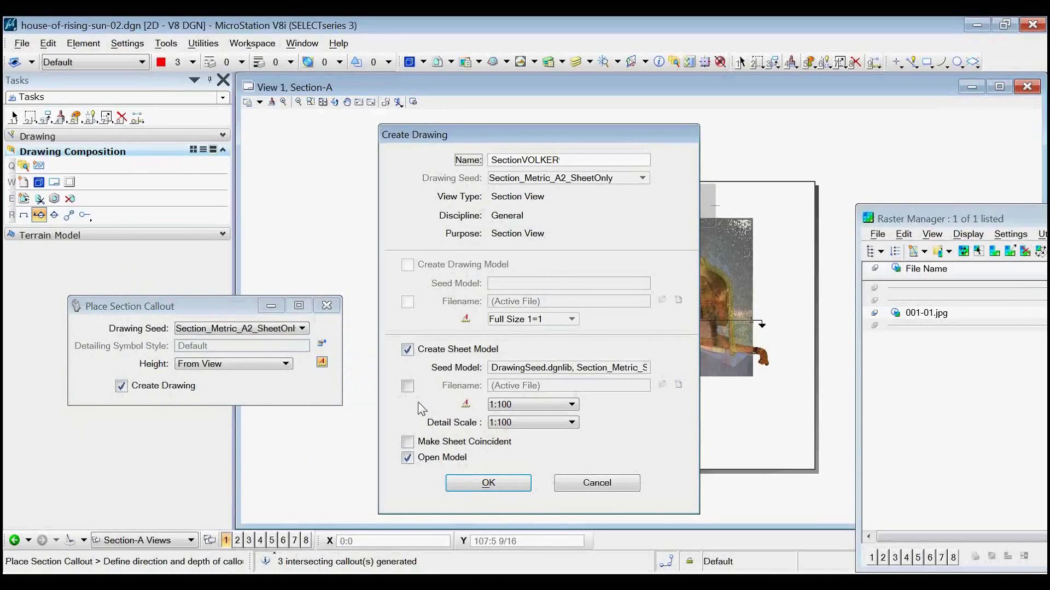
{"action": "left_click", "coordinate": [408, 458]}
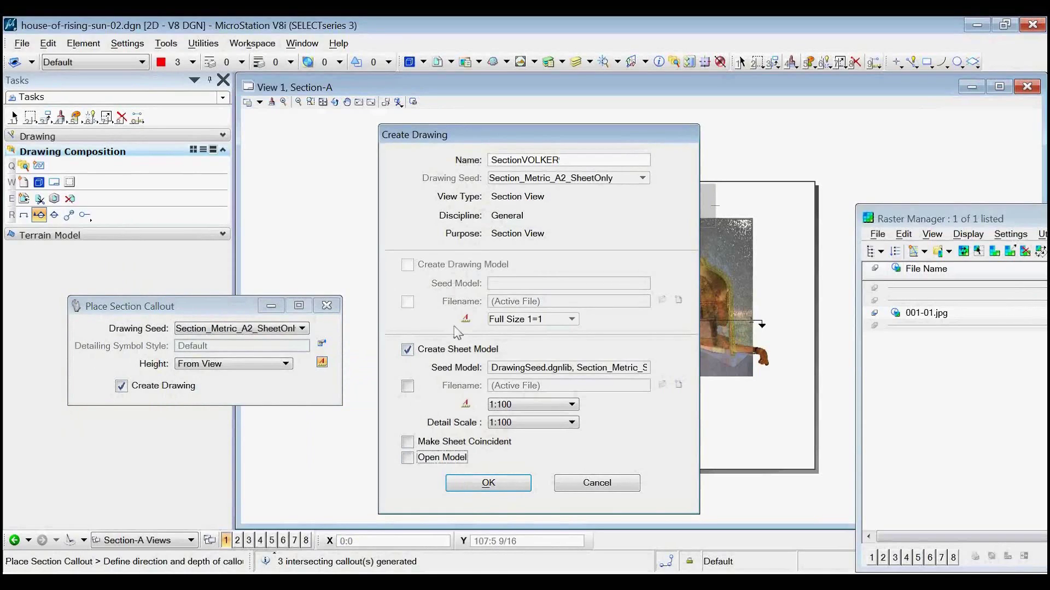
{"action": "left_click", "coordinate": [486, 483]}
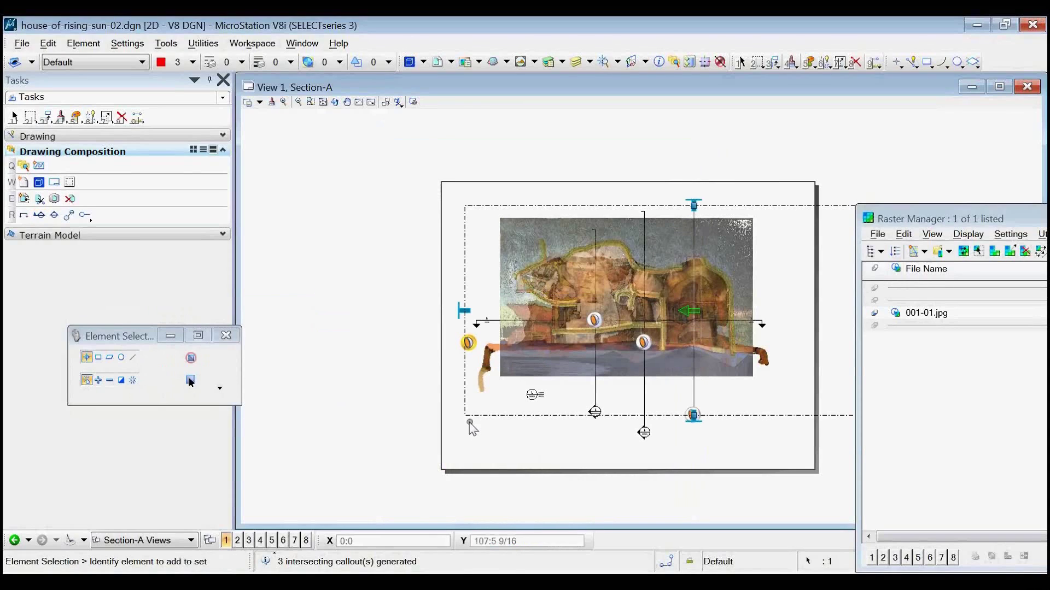
{"action": "left_click", "coordinate": [476, 437]}
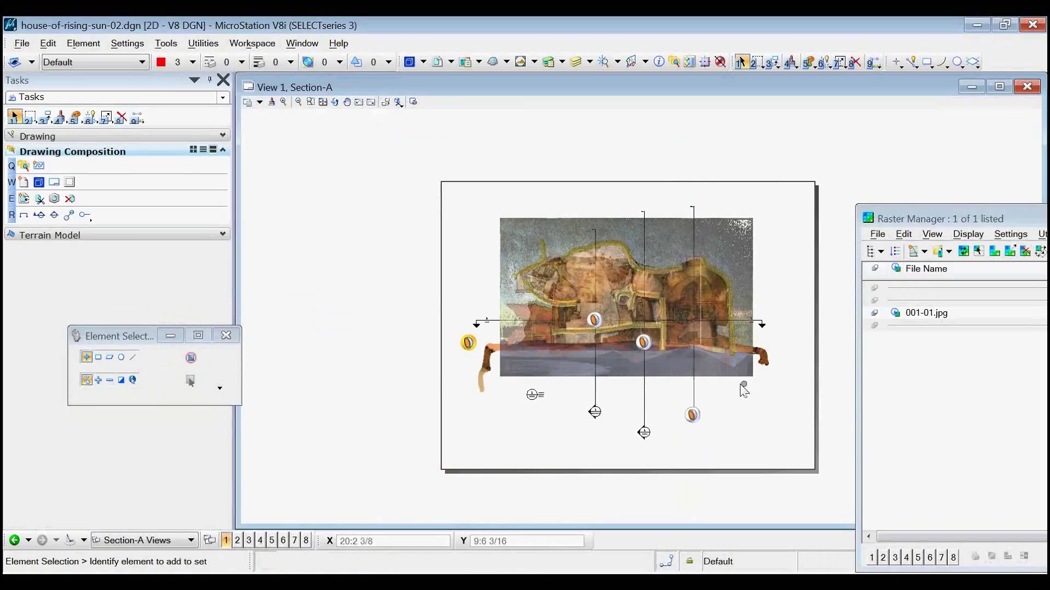
Open the SectionVOLKER sheet from its callout and stretch the section's drawing boundary out to the sheet's edges
{"action": "mouse_move", "coordinate": [694, 402]}
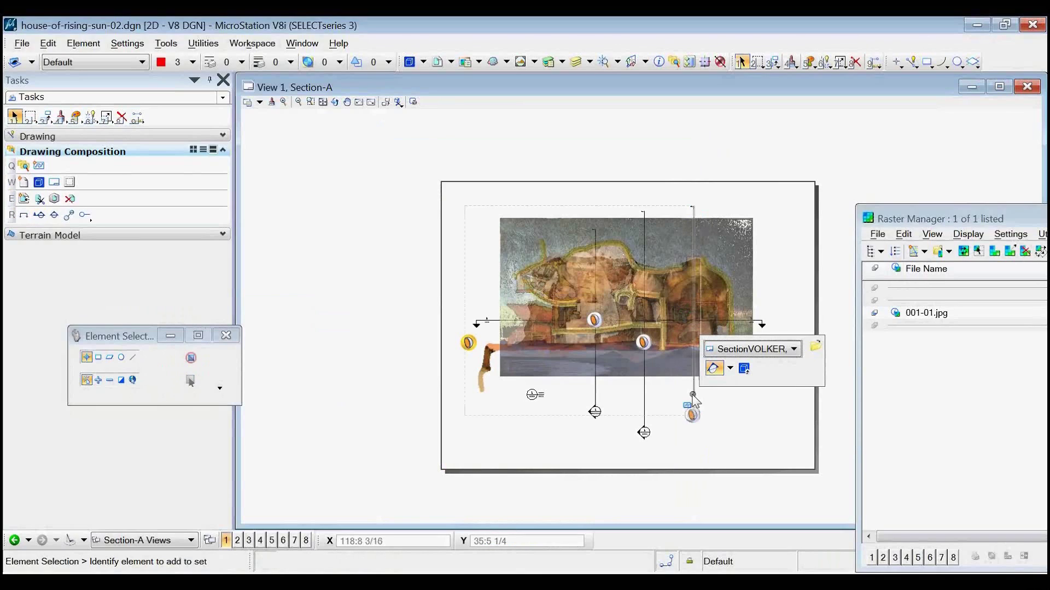
{"action": "left_click", "coordinate": [801, 351]}
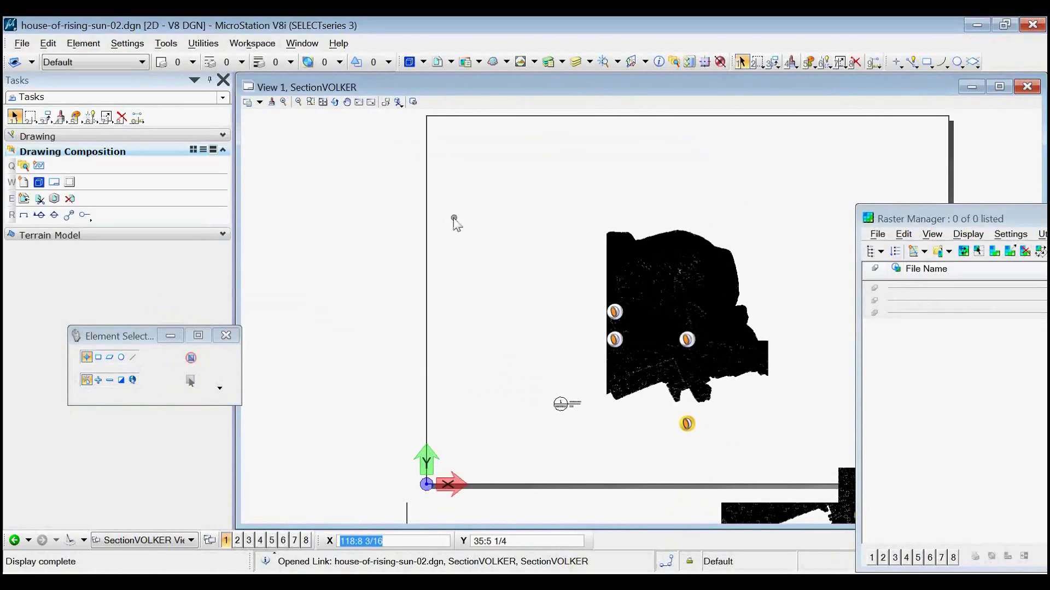
{"action": "right_click", "coordinate": [569, 410]}
{"action": "left_click", "coordinate": [608, 161]}
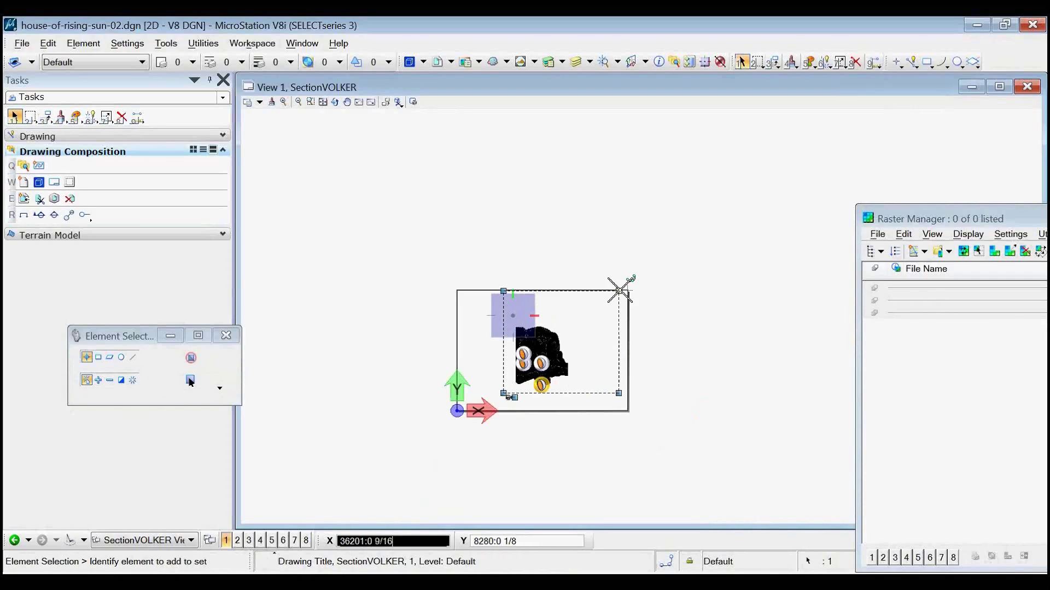
{"action": "left_click", "coordinate": [626, 290]}
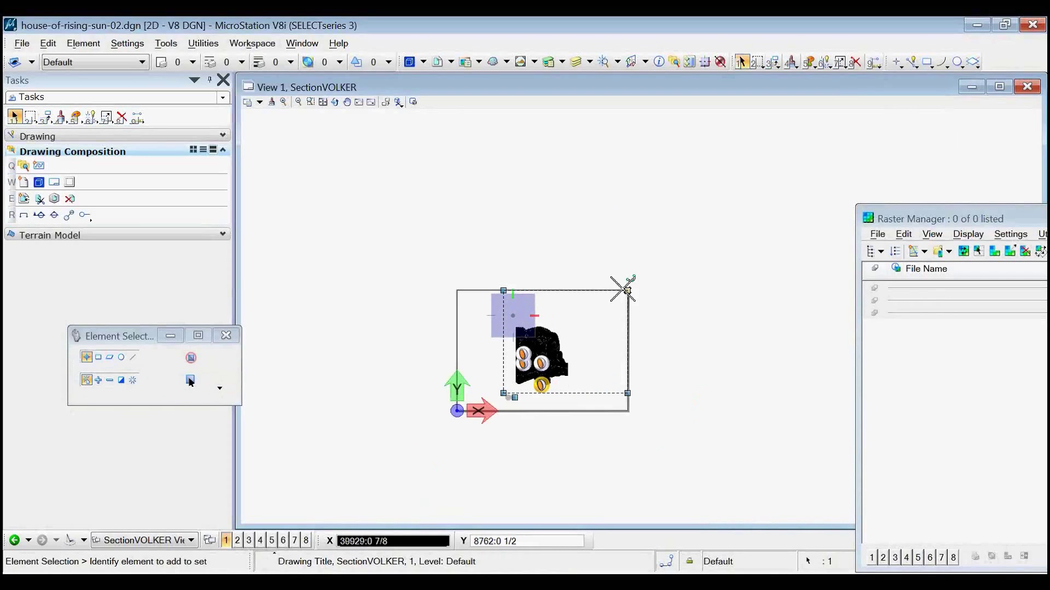
{"action": "mouse_move", "coordinate": [626, 290]}
{"action": "left_mouse_down"}
{"action": "mouse_move", "coordinate": [506, 393]}
{"action": "mouse_move", "coordinate": [448, 407]}
{"action": "left_mouse_up"}
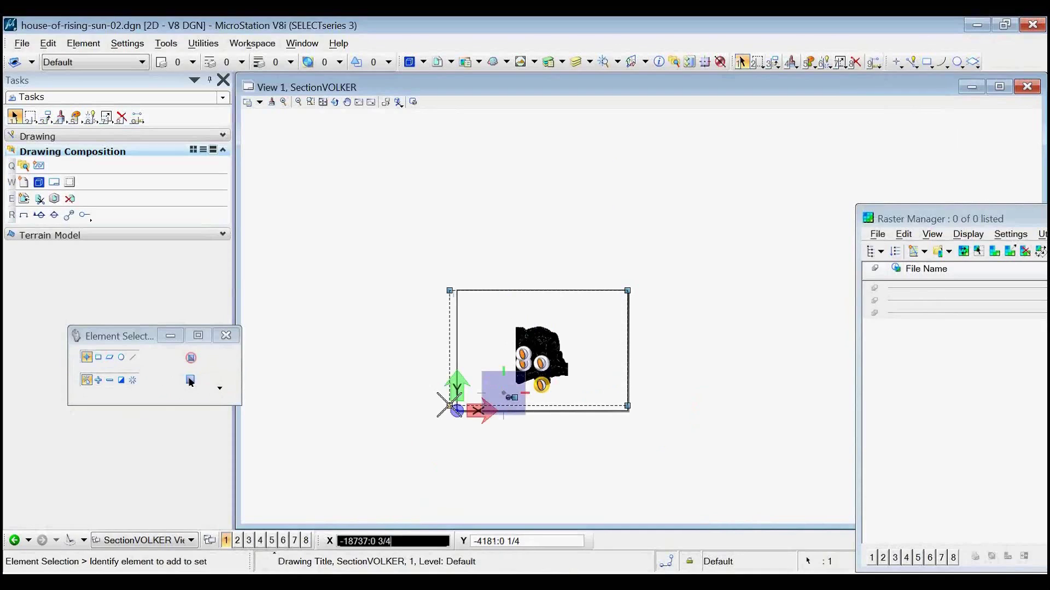
{"action": "left_click", "coordinate": [514, 377]}
{"action": "scroll", "coordinate": [514, 377], "scroll_direction": "up", "scroll_amount": 5}
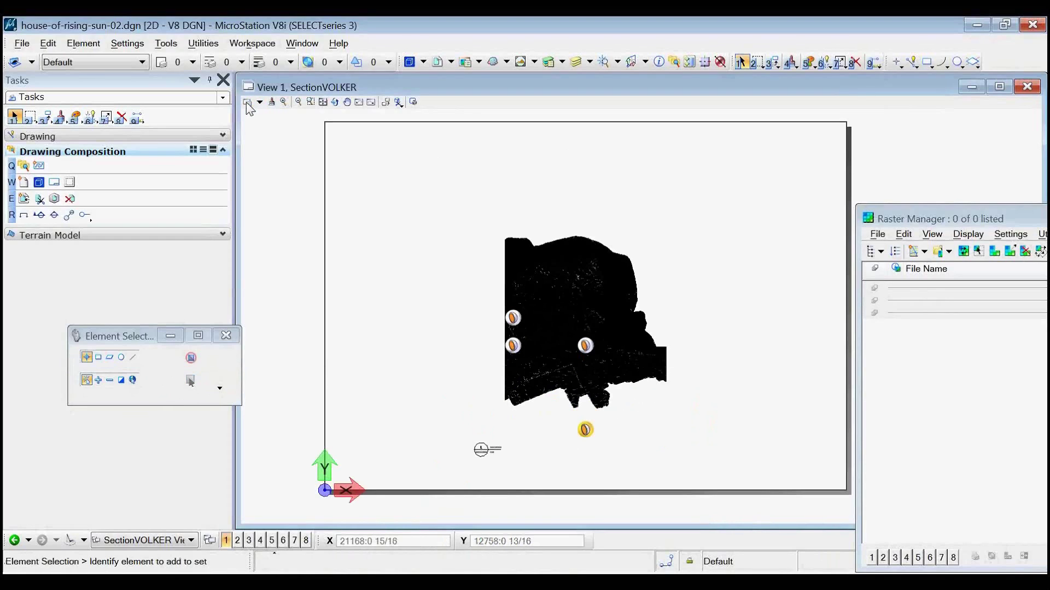
Set the point cloud presentation style of View 1 to RGB Color in the view attributes
{"action": "key", "text": "ctrl+b"}
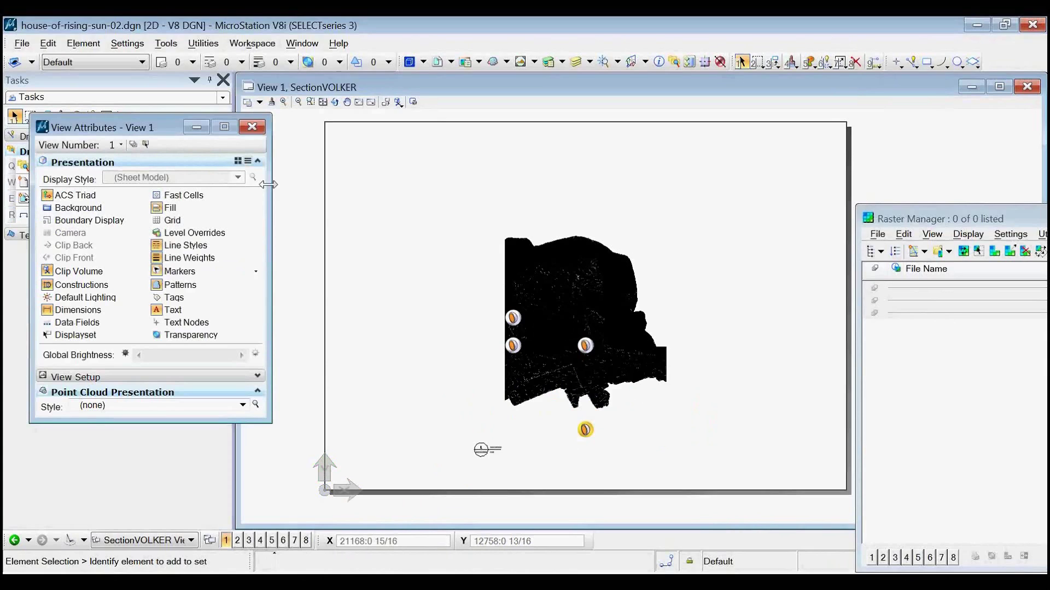
{"action": "left_click", "coordinate": [178, 408]}
{"action": "left_click", "coordinate": [151, 425]}
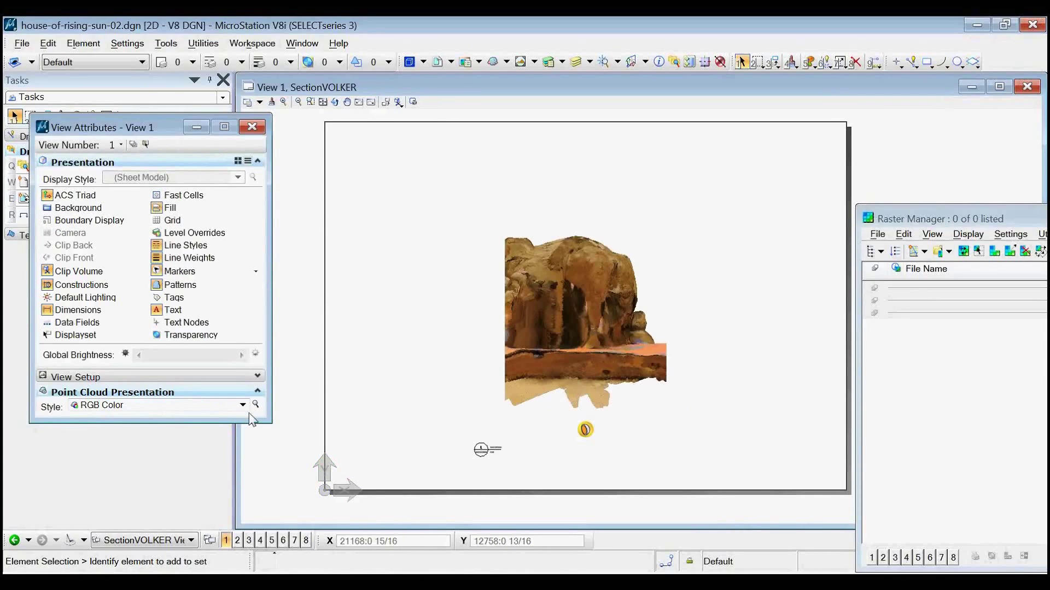
{"action": "left_click", "coordinate": [252, 126]}
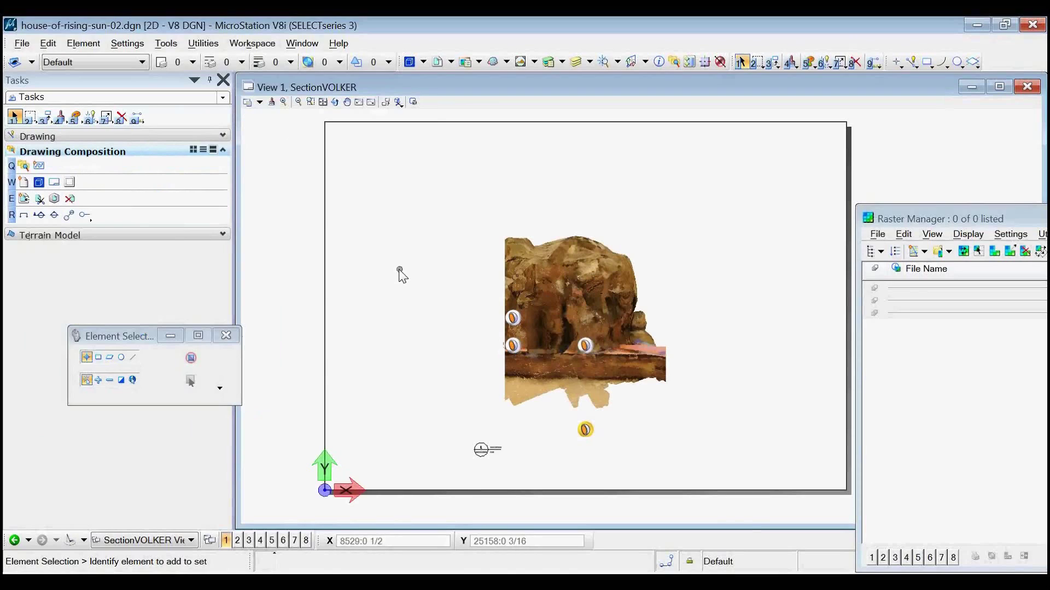
Start a B-spline by Points with the active color set to cyan (7) and the line weight to 4
{"action": "left_click", "coordinate": [55, 139]}
{"action": "left_click", "coordinate": [85, 150]}
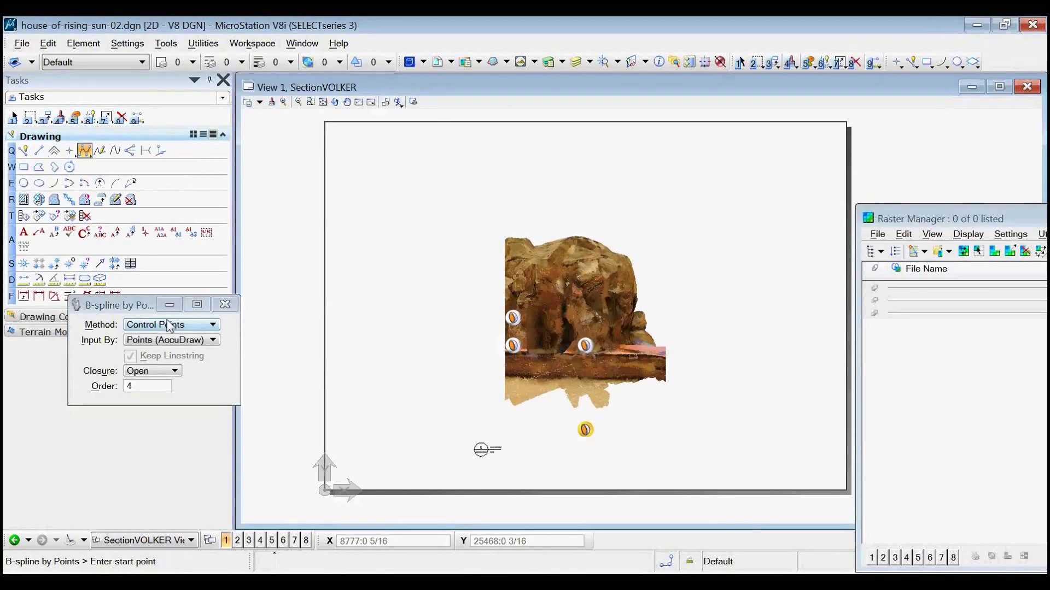
{"action": "left_click", "coordinate": [186, 63]}
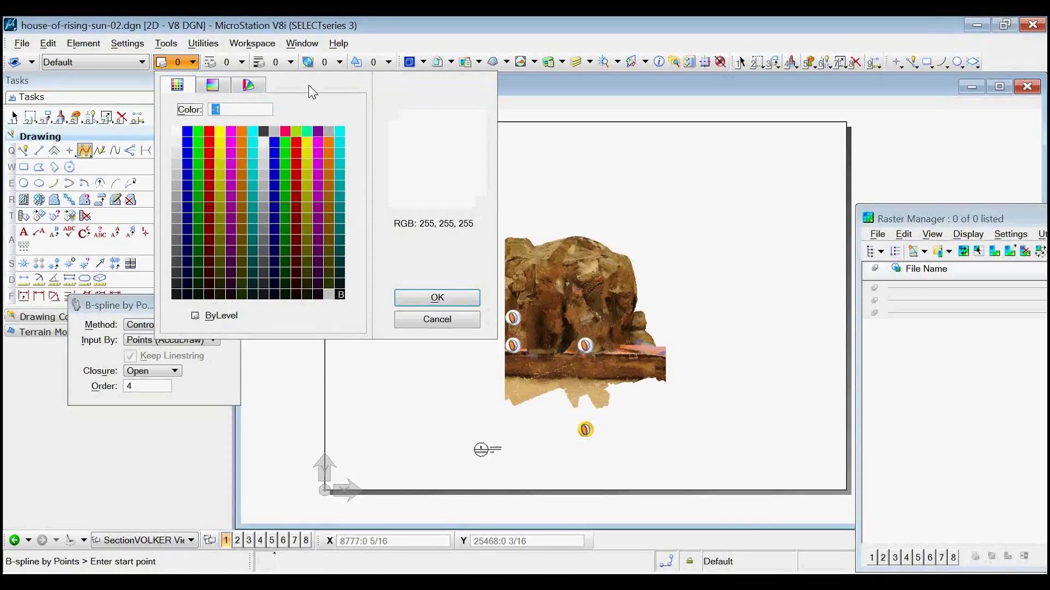
{"action": "left_click", "coordinate": [251, 132]}
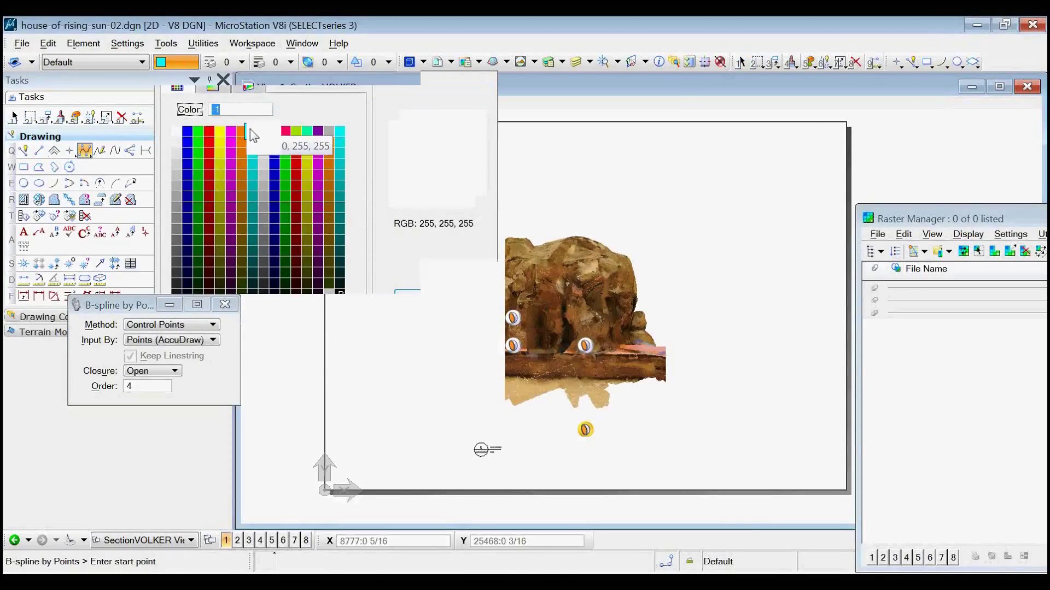
{"action": "left_click", "coordinate": [279, 61]}
{"action": "left_click", "coordinate": [282, 154]}
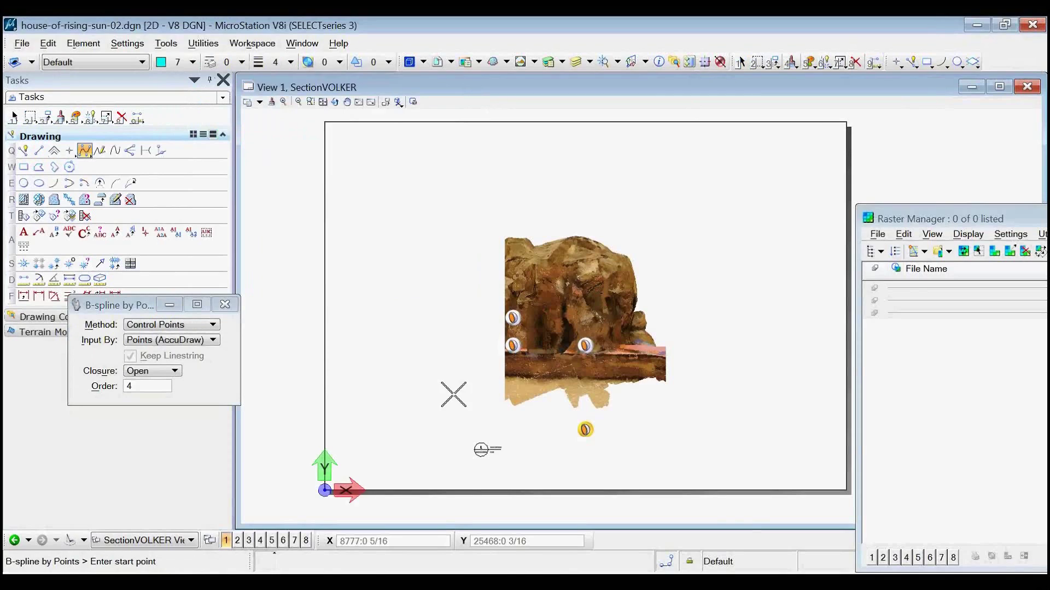
Sketch an open, looping cyan B-spline around and across the elephant point cloud on the SectionVOLKER sheet, using eleven control points
{"action": "left_click", "coordinate": [454, 394]}
{"action": "left_click", "coordinate": [455, 272]}
{"action": "left_click", "coordinate": [537, 218]}
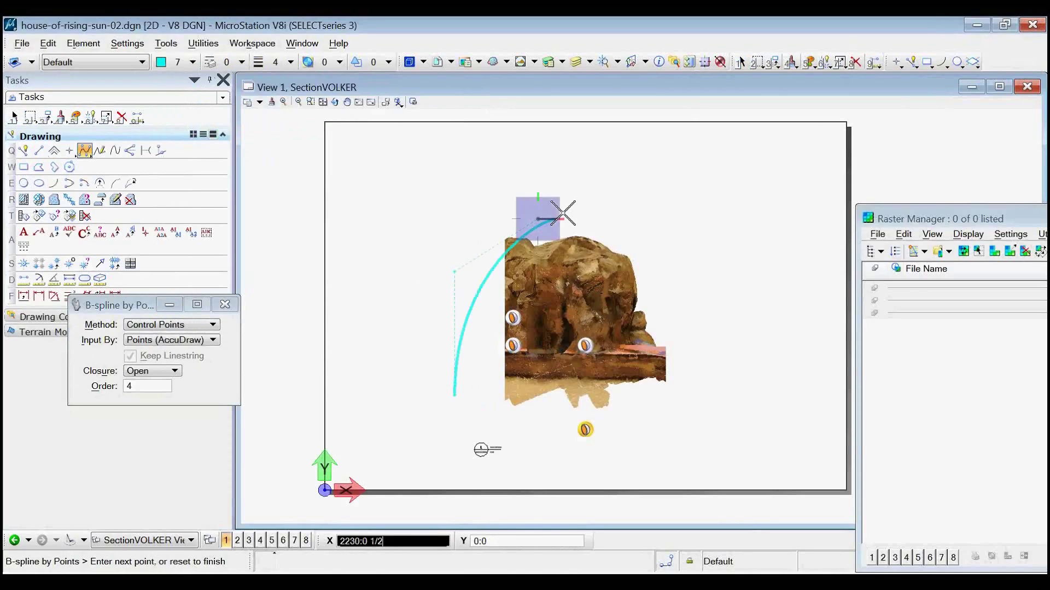
{"action": "left_click", "coordinate": [613, 231]}
{"action": "left_click", "coordinate": [669, 302]}
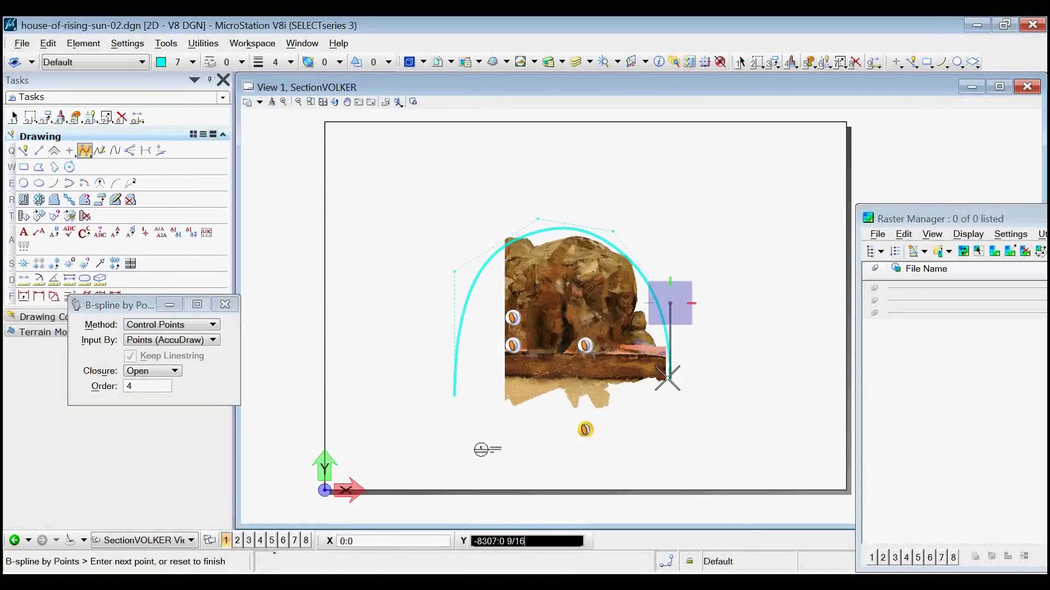
{"action": "left_click", "coordinate": [670, 408]}
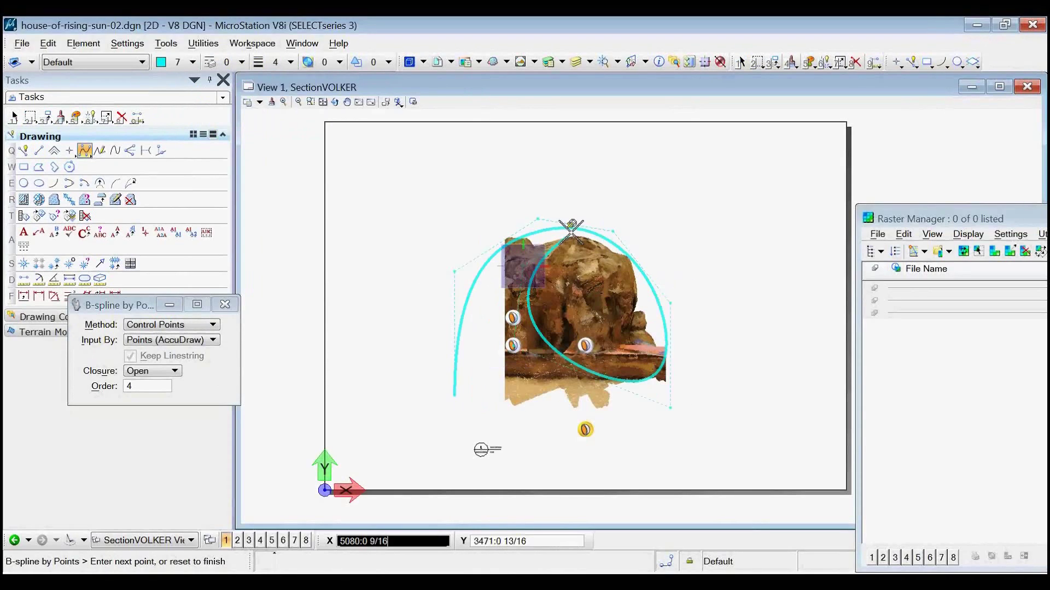
{"action": "left_click", "coordinate": [523, 265]}
{"action": "left_click", "coordinate": [678, 242]}
{"action": "left_click", "coordinate": [678, 193]}
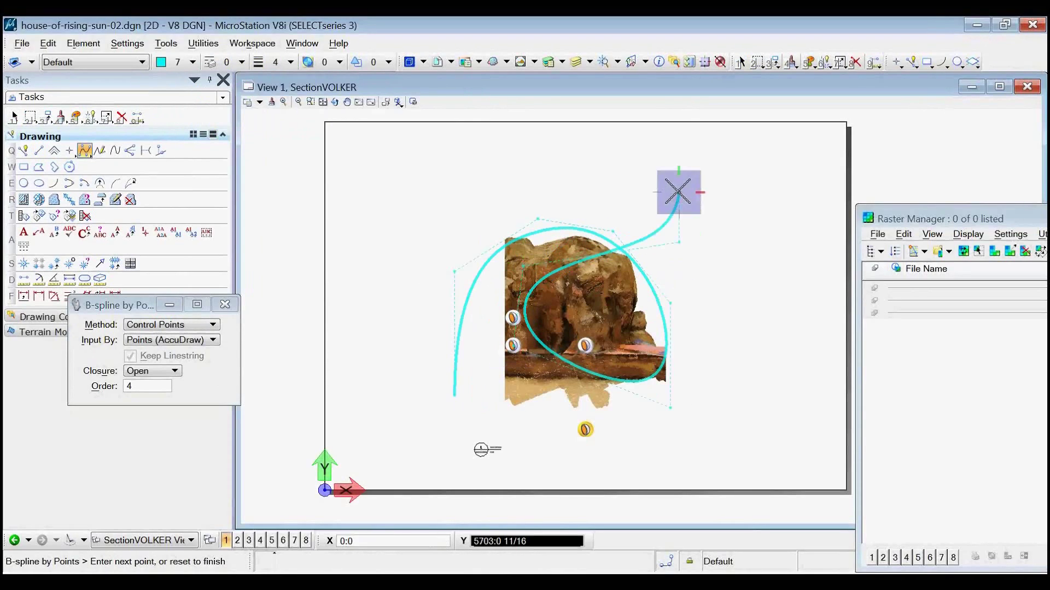
{"action": "left_click", "coordinate": [481, 192]}
{"action": "left_click", "coordinate": [408, 243]}
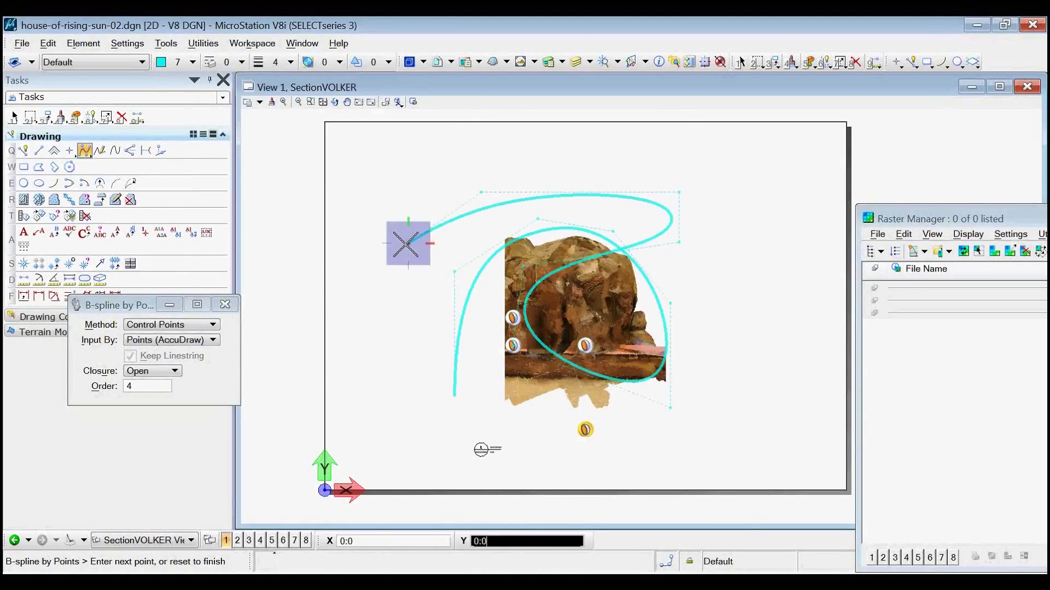
{"action": "right_click", "coordinate": [405, 244]}
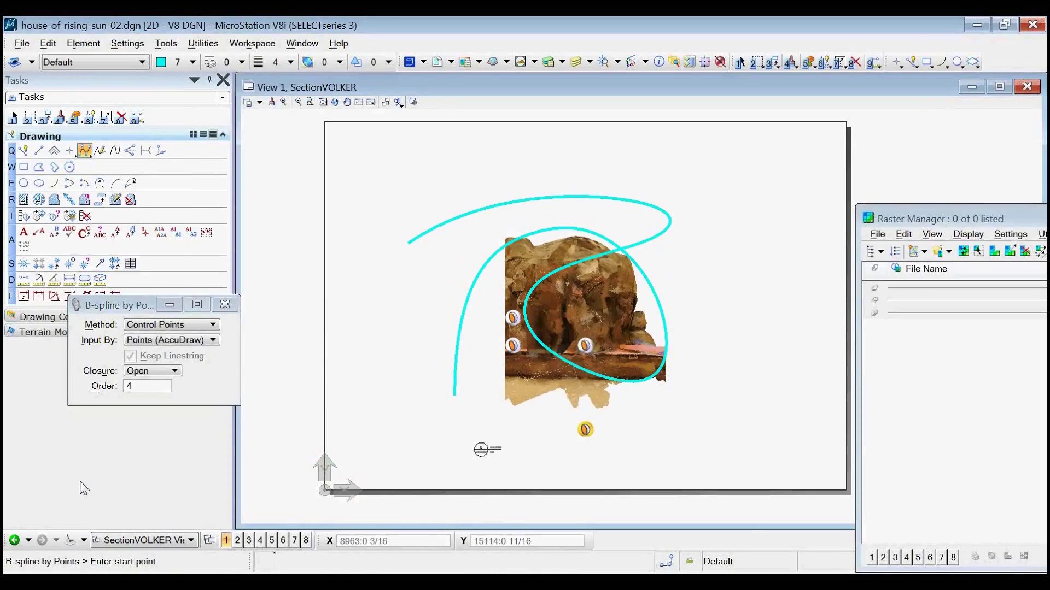
Switch to the 3D Design Views view group and activate Element Selection
{"action": "left_click", "coordinate": [158, 541]}
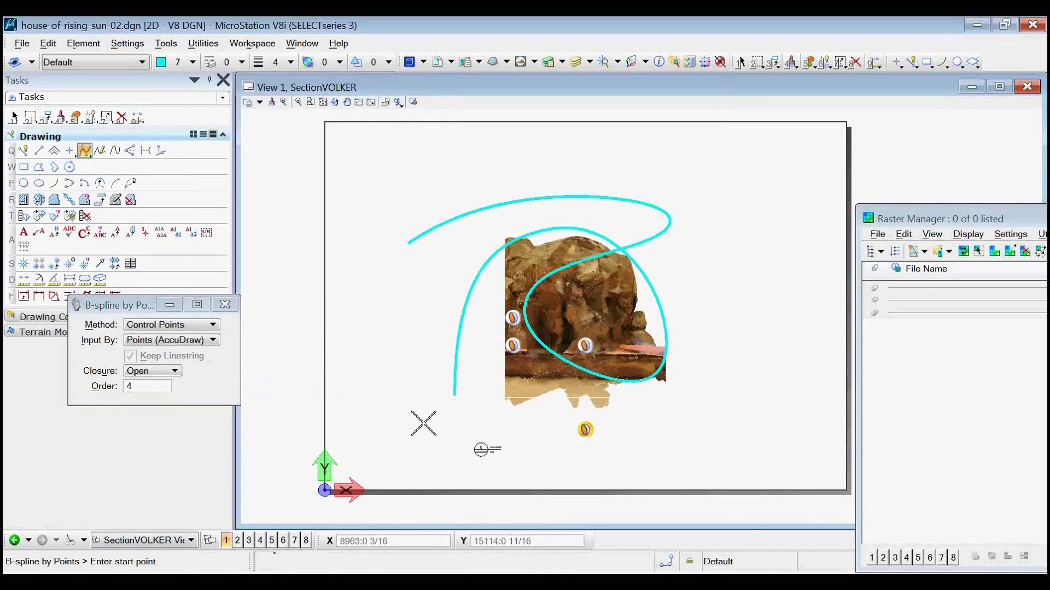
{"action": "left_click", "coordinate": [146, 541]}
{"action": "left_click", "coordinate": [159, 399]}
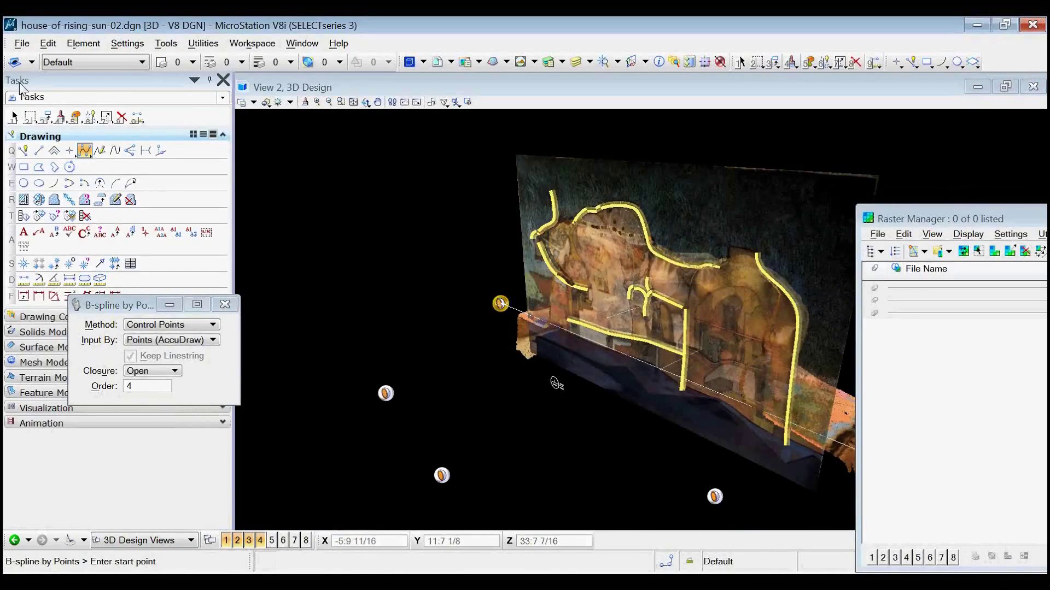
{"action": "left_click", "coordinate": [13, 117]}
Turn on the callout graphics of the SectionVOLKER marker in the 3D view, and close the Raster Manager
{"action": "mouse_move", "coordinate": [715, 496]}
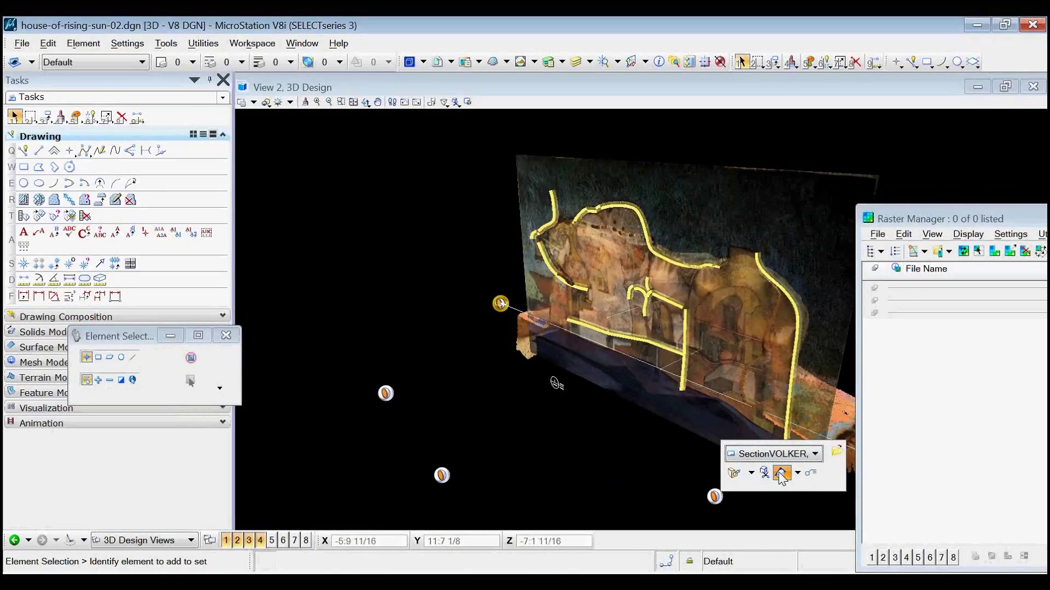
{"action": "left_click", "coordinate": [780, 472]}
{"action": "left_click", "coordinate": [501, 304]}
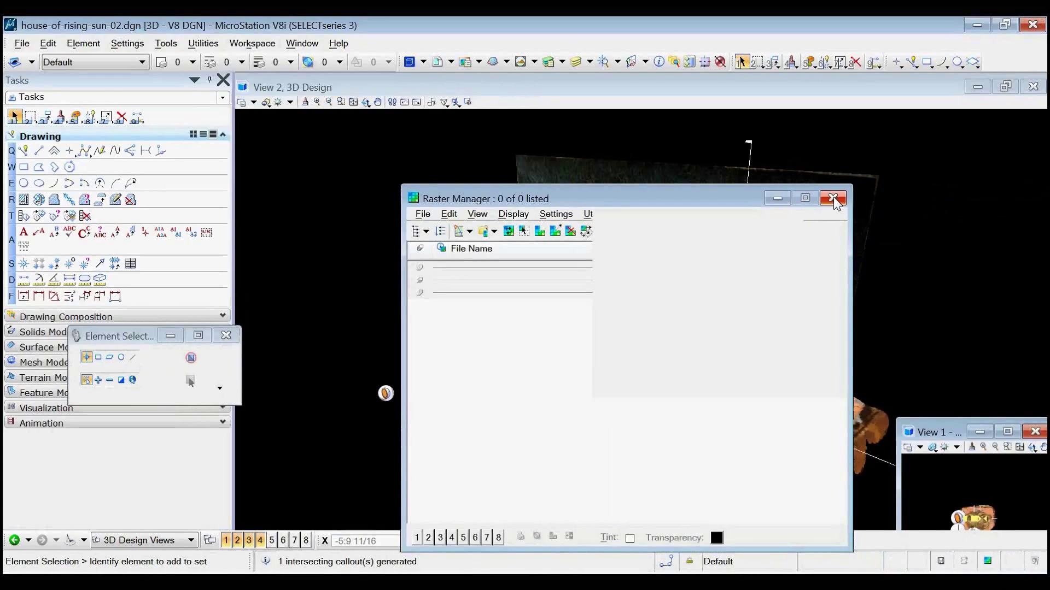
{"action": "left_click", "coordinate": [834, 198]}
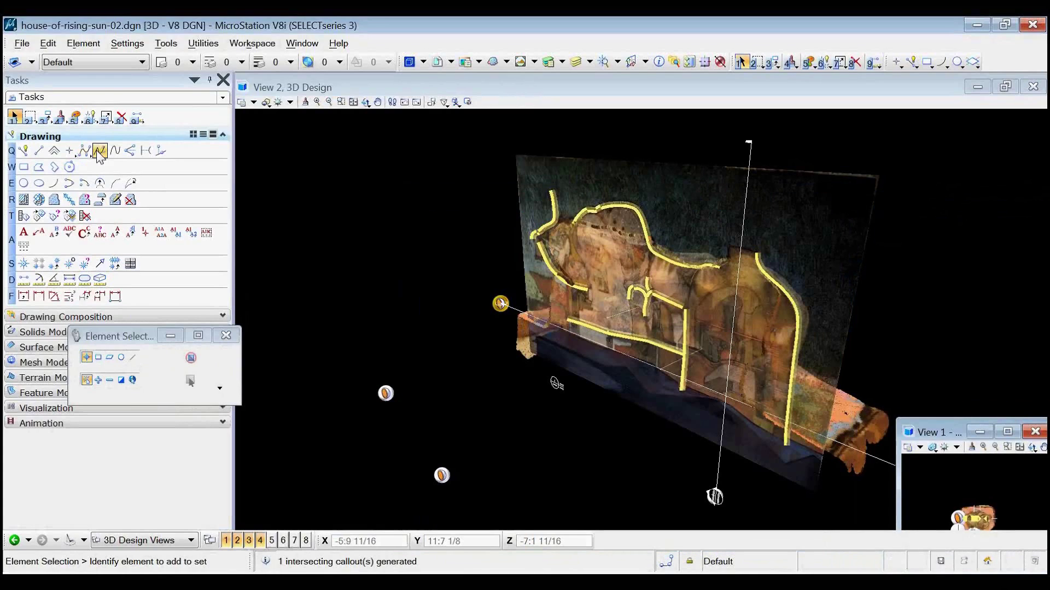
Apply the SectionVOLKER section together with its drawing to View 2 from its callout marker
{"action": "mouse_move", "coordinate": [720, 480]}
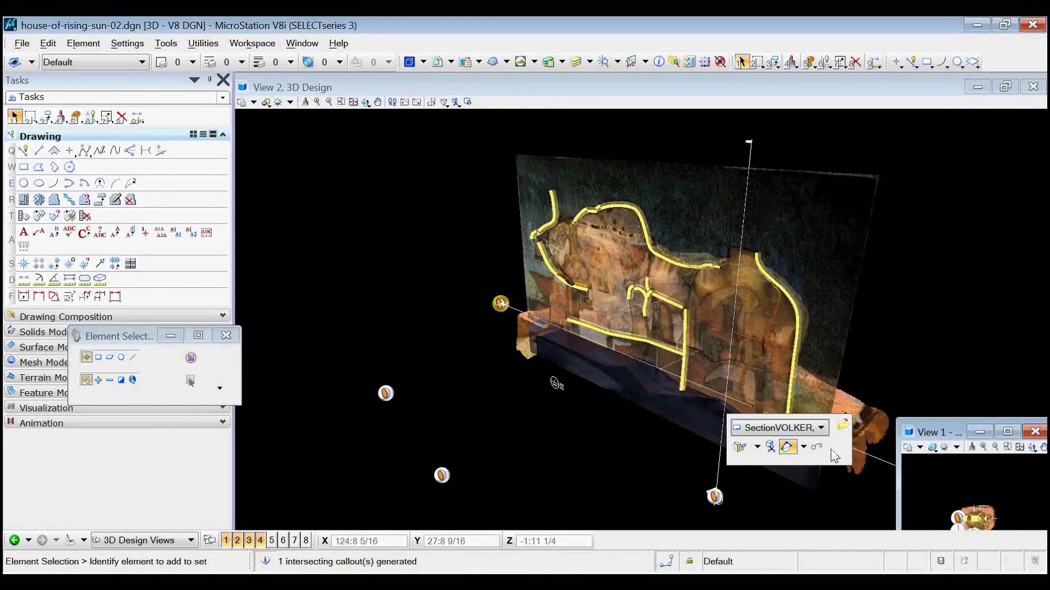
{"action": "mouse_move", "coordinate": [820, 449]}
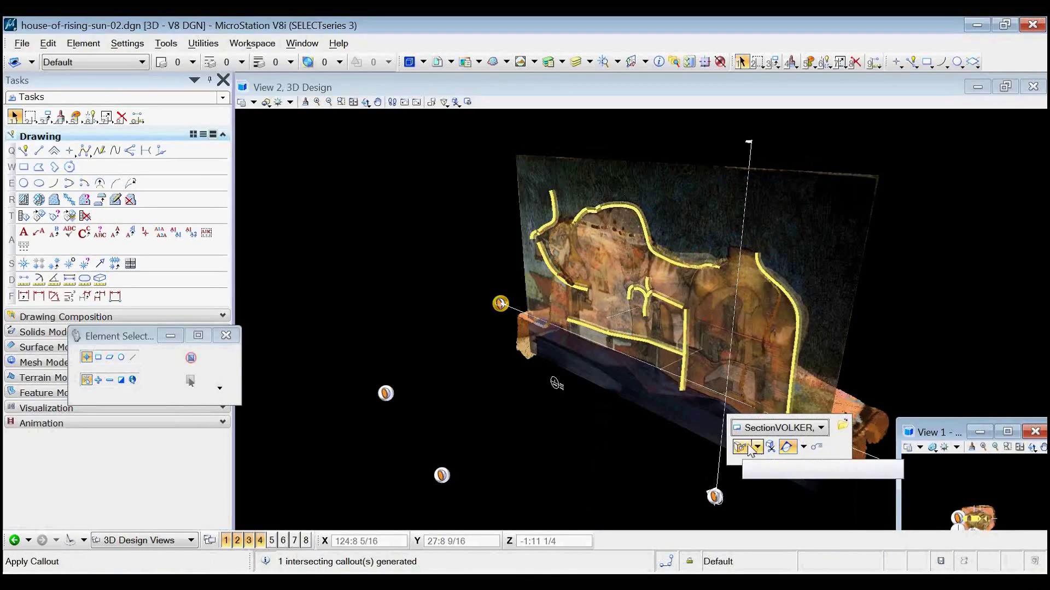
{"action": "left_click", "coordinate": [843, 429]}
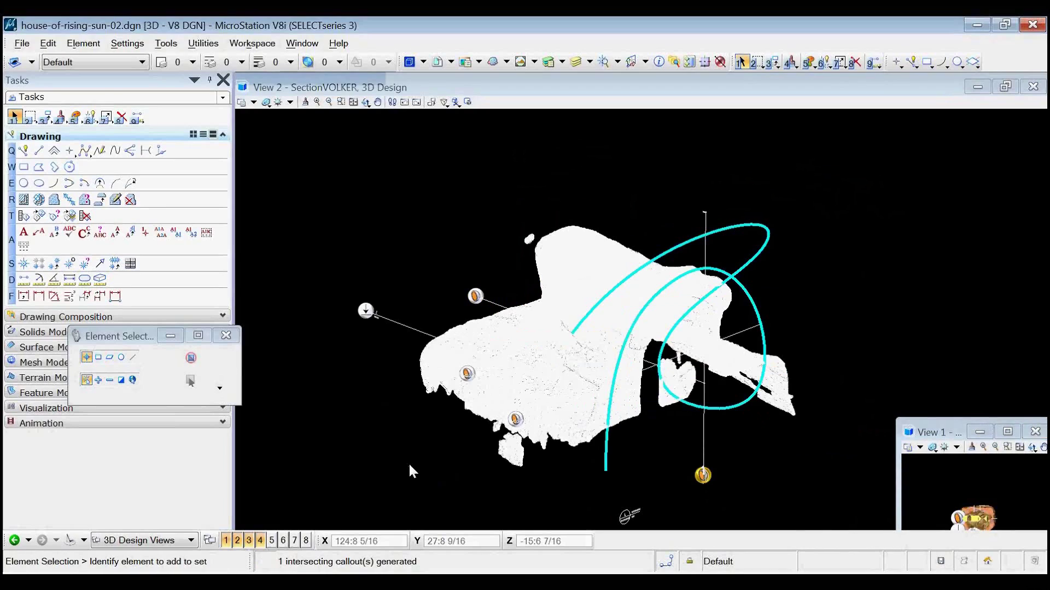
Set the point cloud presentation style of View 2 to RGB Color in the view attributes, and close them
{"action": "key", "text": "ctrl+b"}
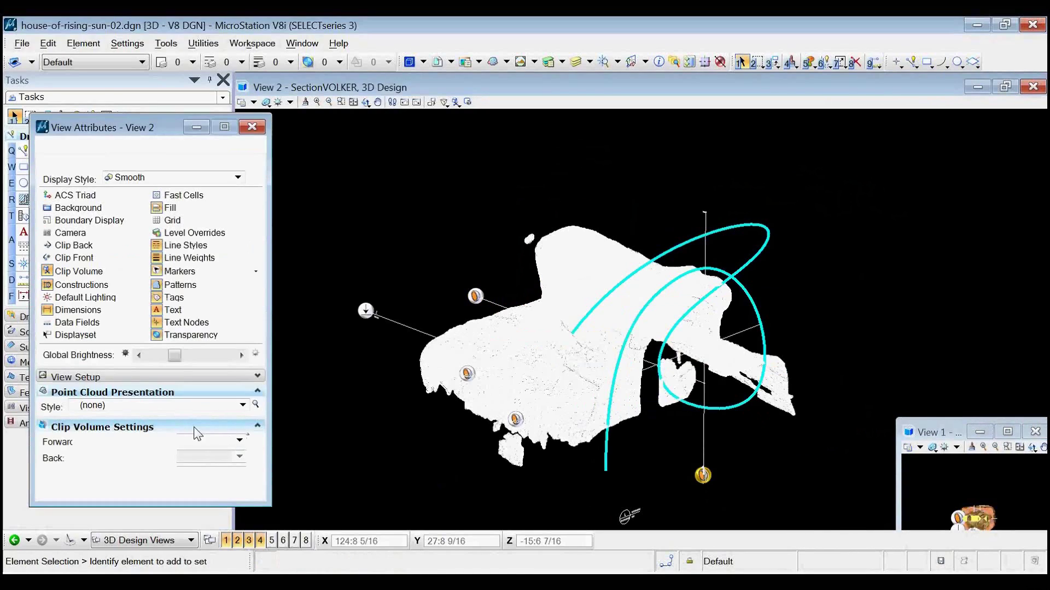
{"action": "left_click", "coordinate": [164, 405]}
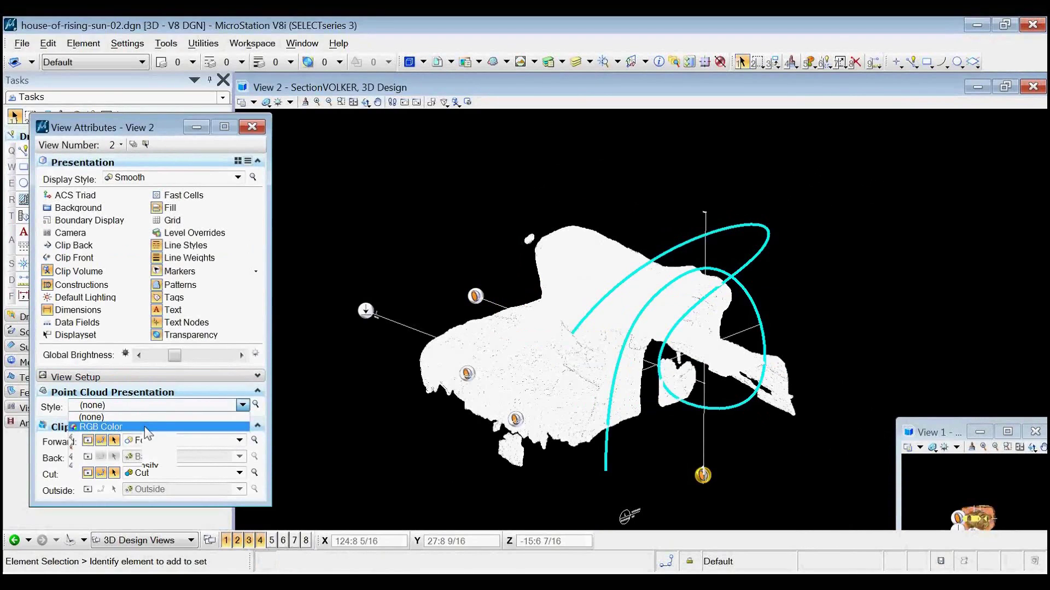
{"action": "left_click", "coordinate": [146, 427]}
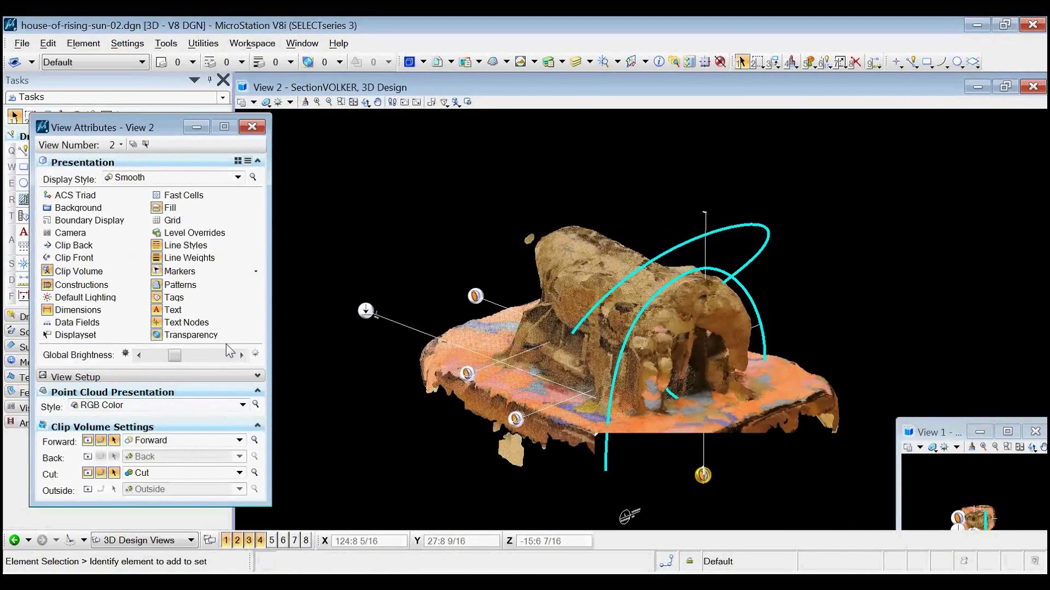
{"action": "left_click", "coordinate": [248, 128]}
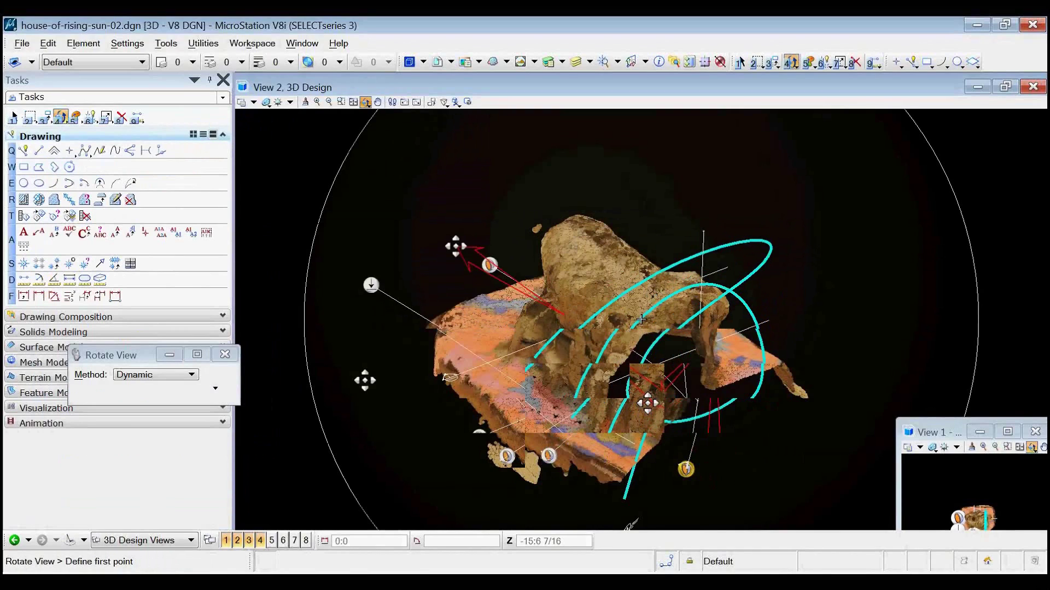
Apply the Plan100 section to View 2 from its callout marker, keeping the point cloud style at RGB Color
{"action": "right_click", "coordinate": [640, 320]}
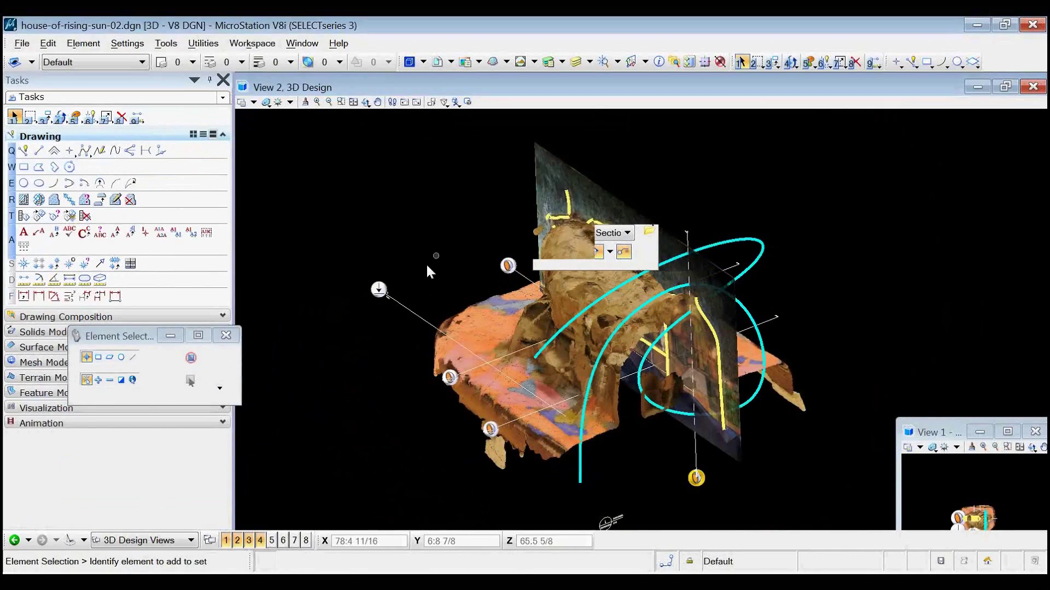
{"action": "left_click", "coordinate": [444, 266]}
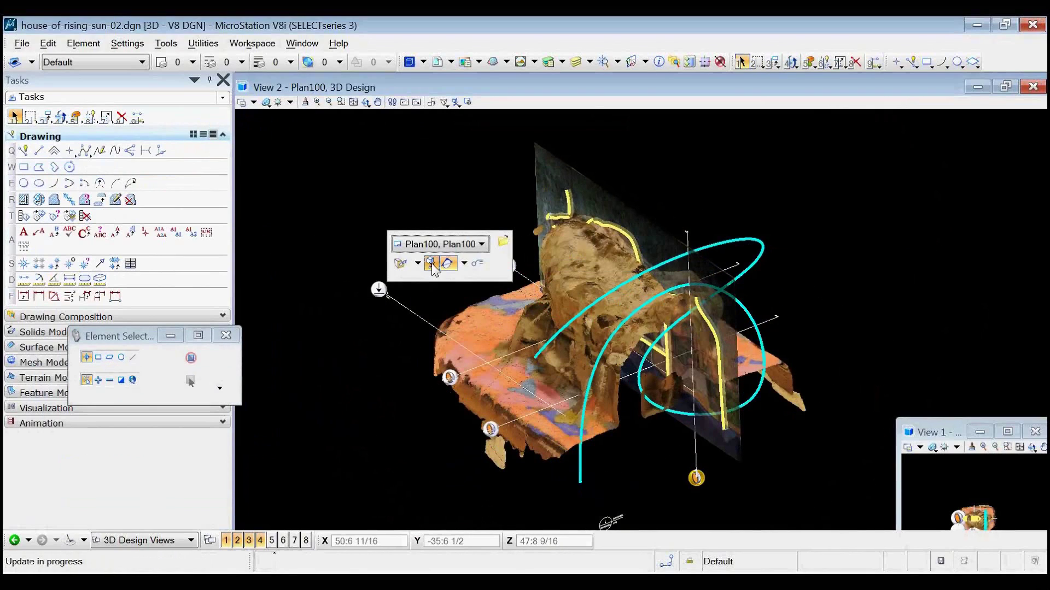
{"action": "left_click", "coordinate": [241, 103]}
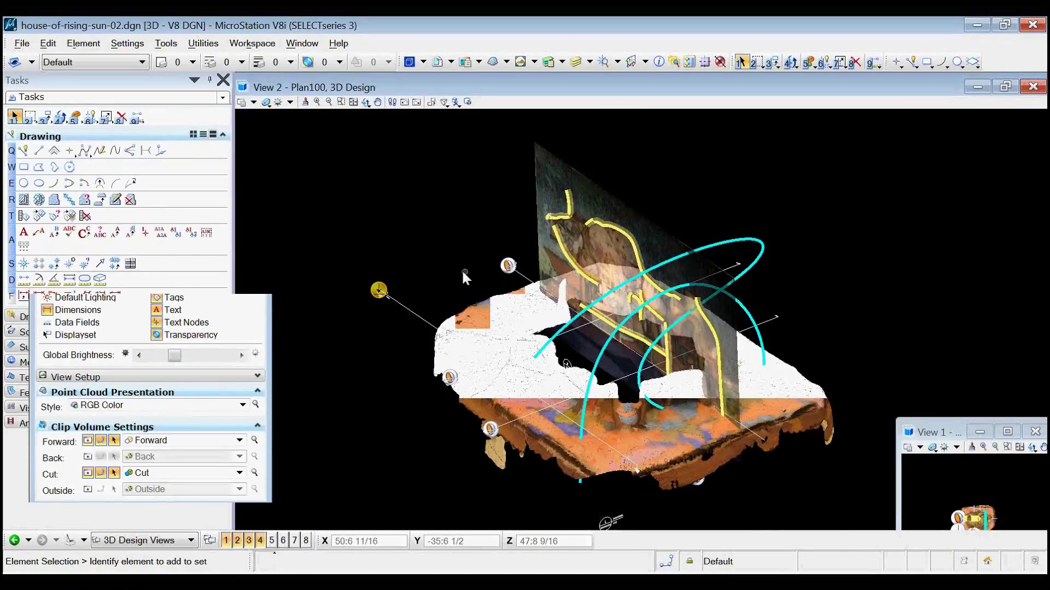
Activate the SectionVOLKER reference in the 3D view by way of its cyan B-spline curve
{"action": "left_click", "coordinate": [365, 102]}
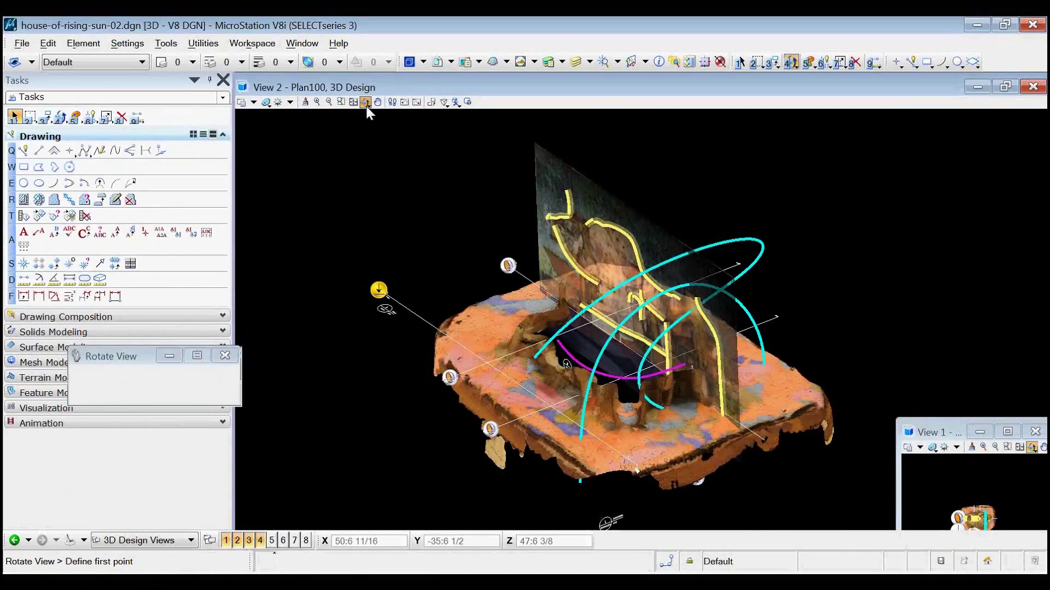
{"action": "left_click", "coordinate": [497, 272]}
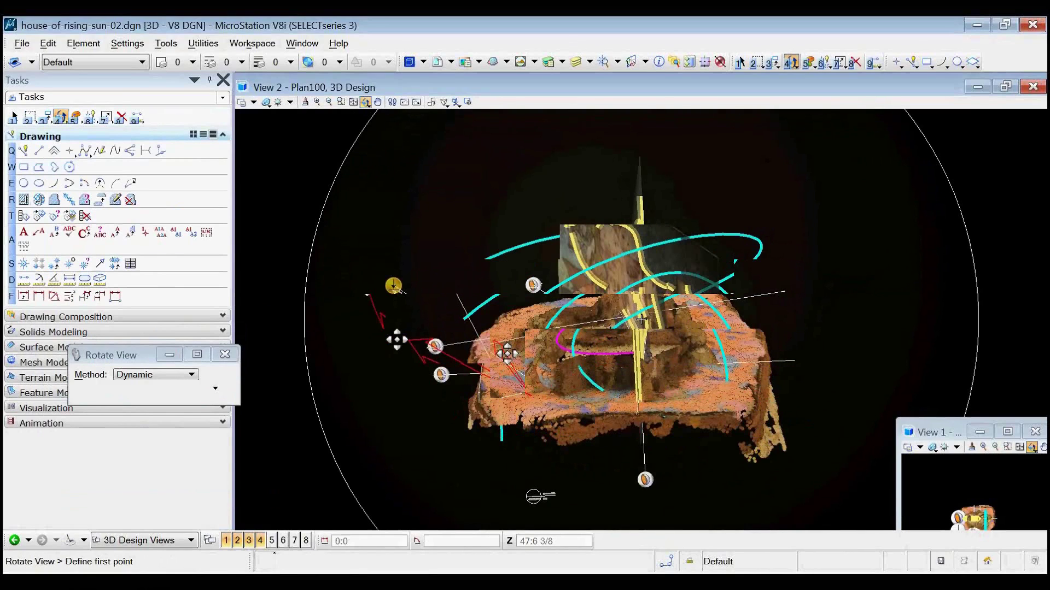
{"action": "left_click", "coordinate": [723, 241]}
{"action": "right_click", "coordinate": [723, 241]}
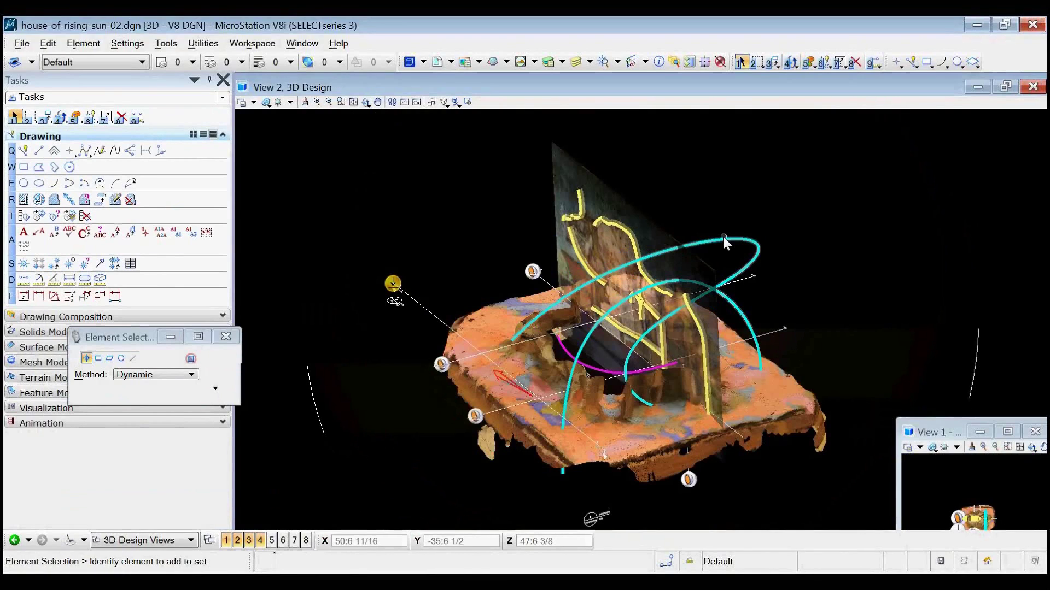
{"action": "right_click", "coordinate": [723, 241]}
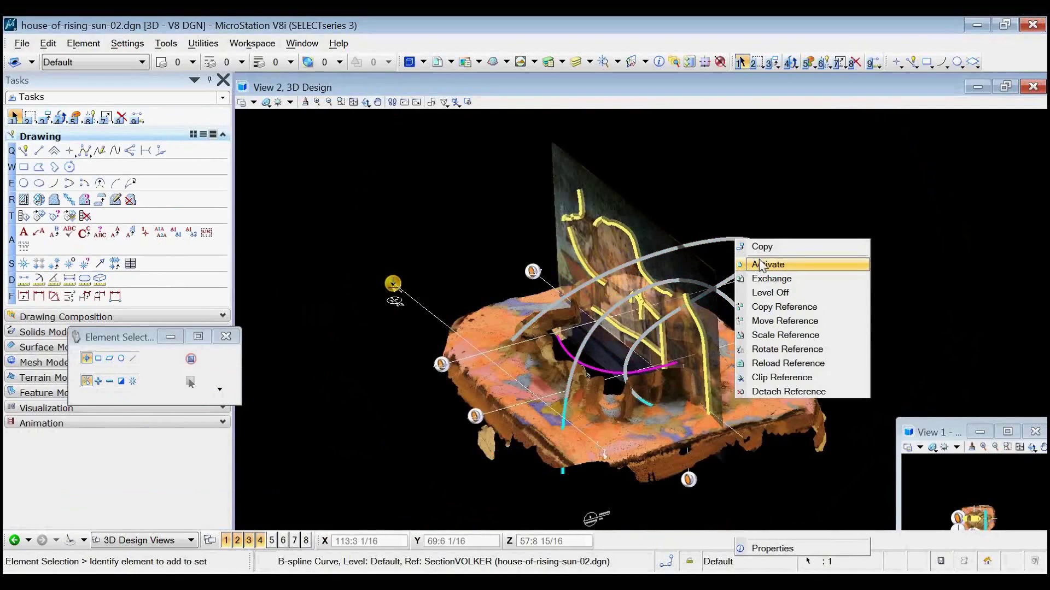
{"action": "left_click", "coordinate": [763, 264]}
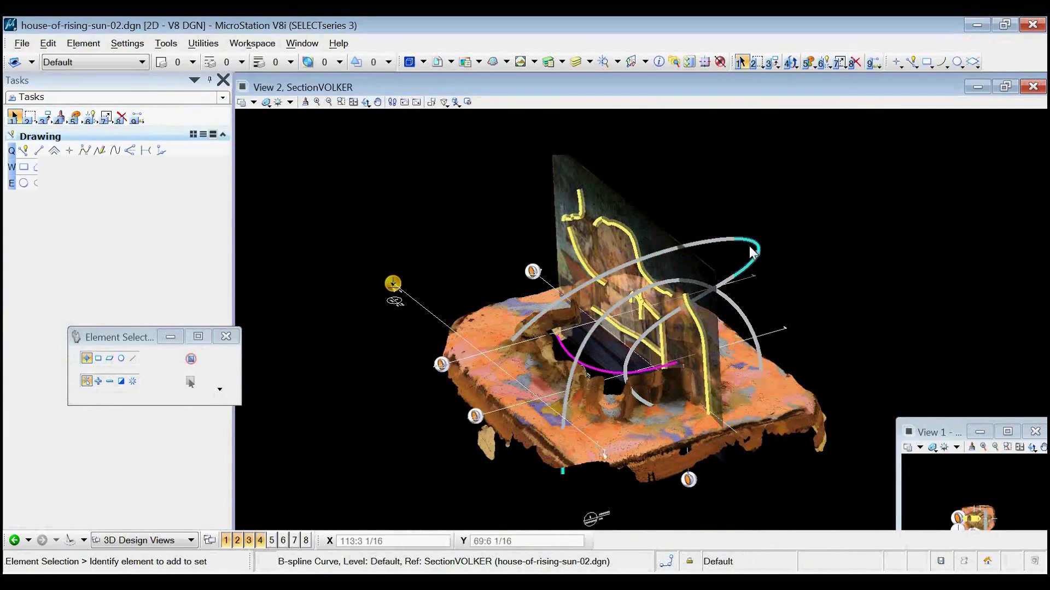
Reshape the B-spline by moving both of its end points, and set its color to green (11)
{"action": "left_click", "coordinate": [719, 238]}
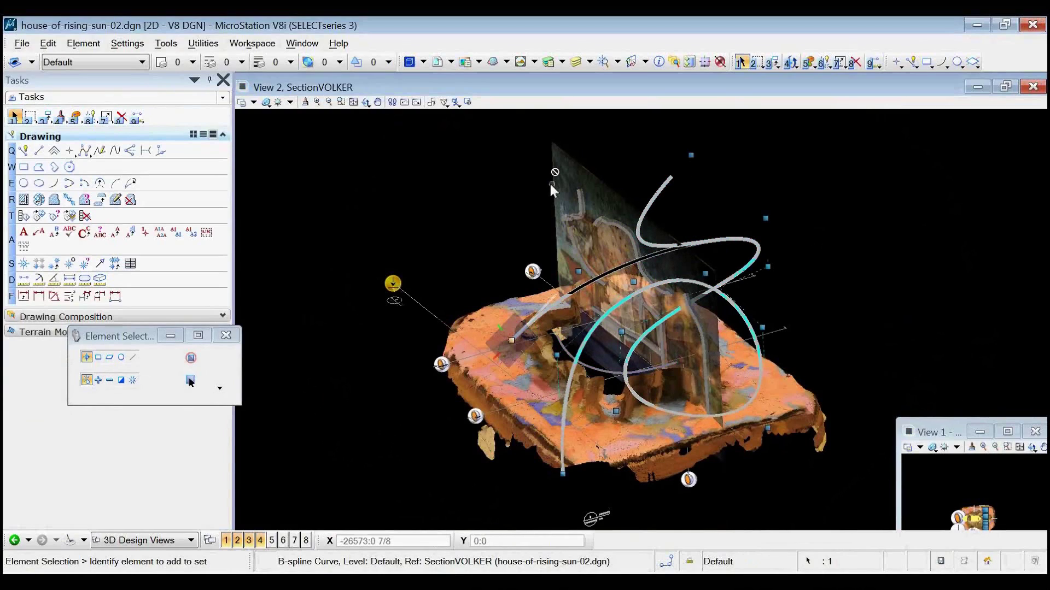
{"action": "left_click", "coordinate": [562, 473]}
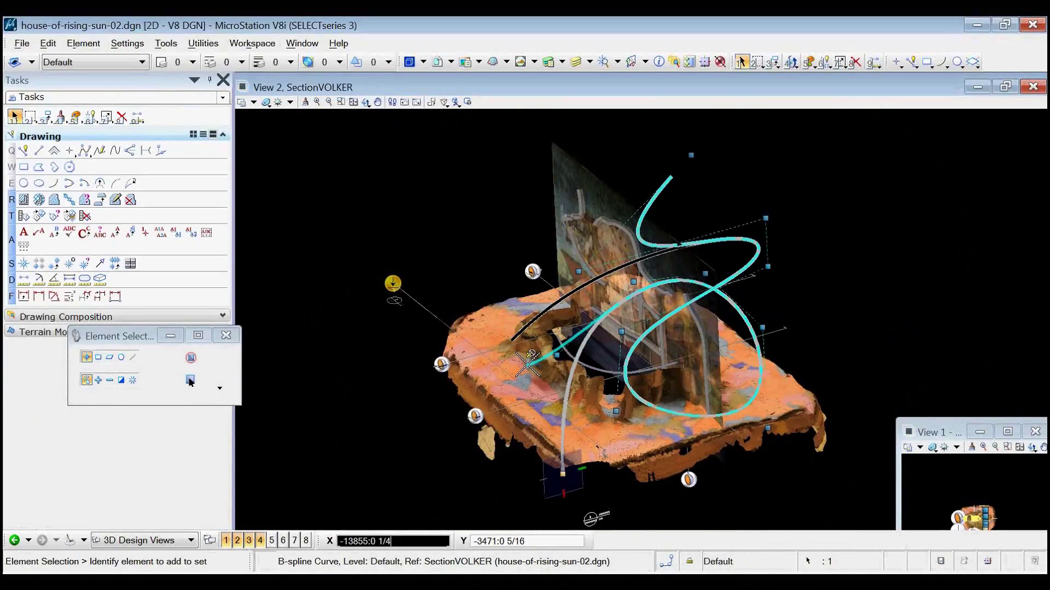
{"action": "left_click", "coordinate": [176, 64]}
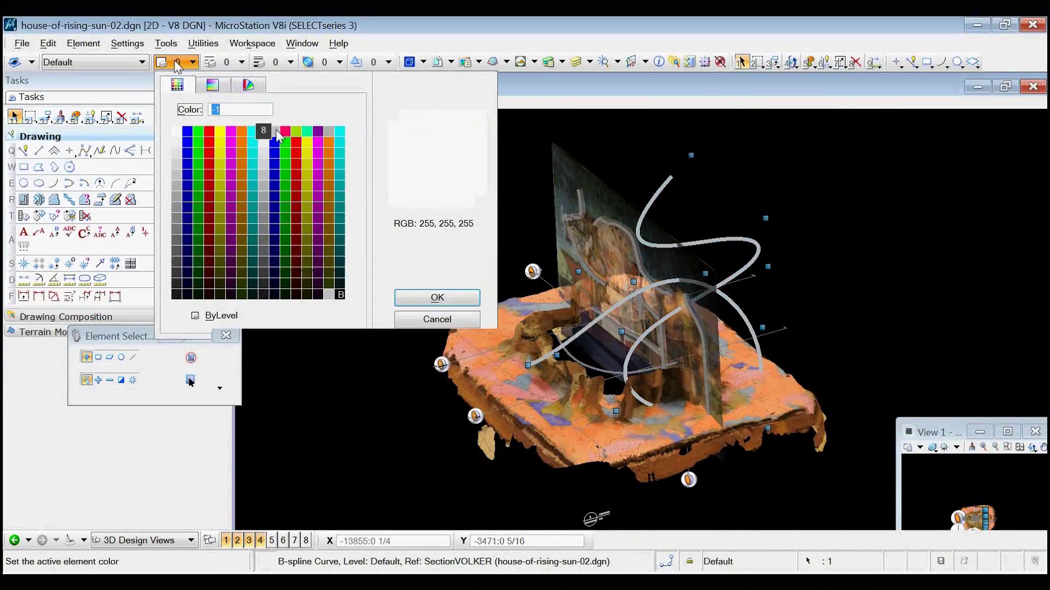
{"action": "left_click", "coordinate": [296, 132]}
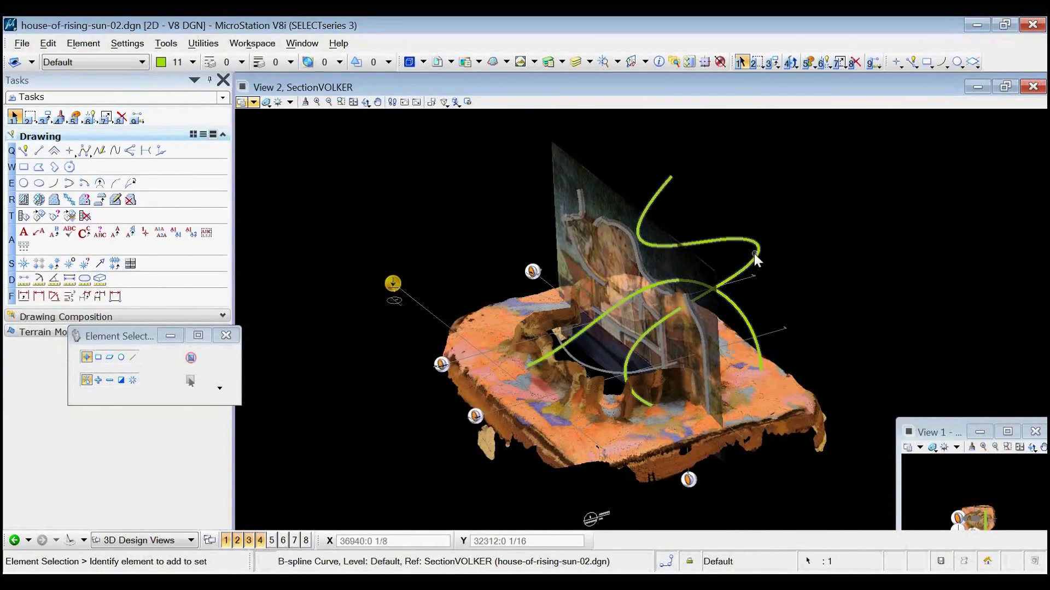
Deactivate the SectionVOLKER reference to return to the 3D design model, leaving nothing selected
{"action": "left_click", "coordinate": [753, 253]}
{"action": "right_click", "coordinate": [767, 257]}
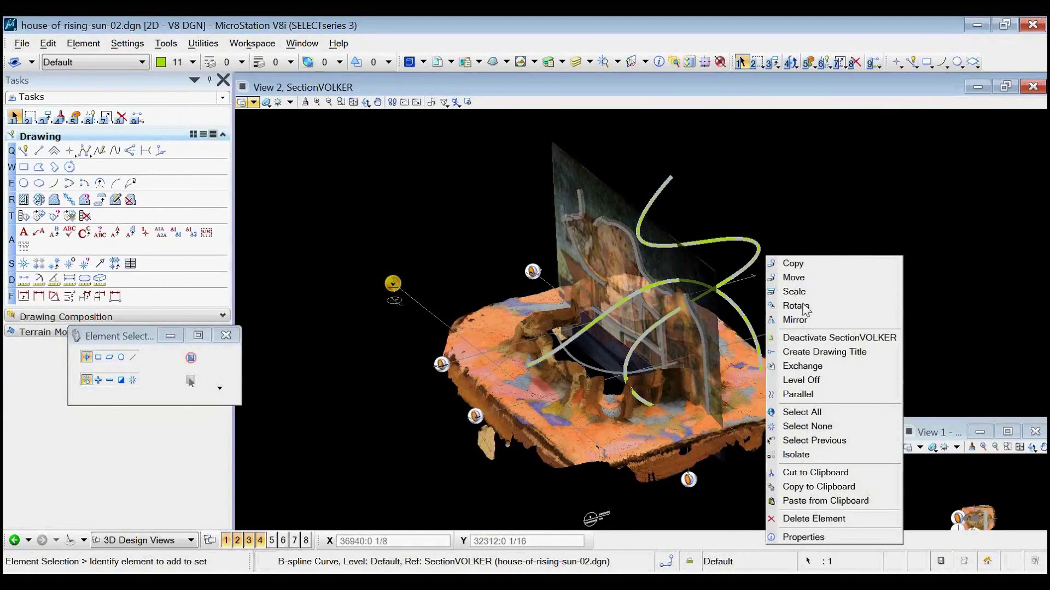
{"action": "left_click", "coordinate": [805, 337]}
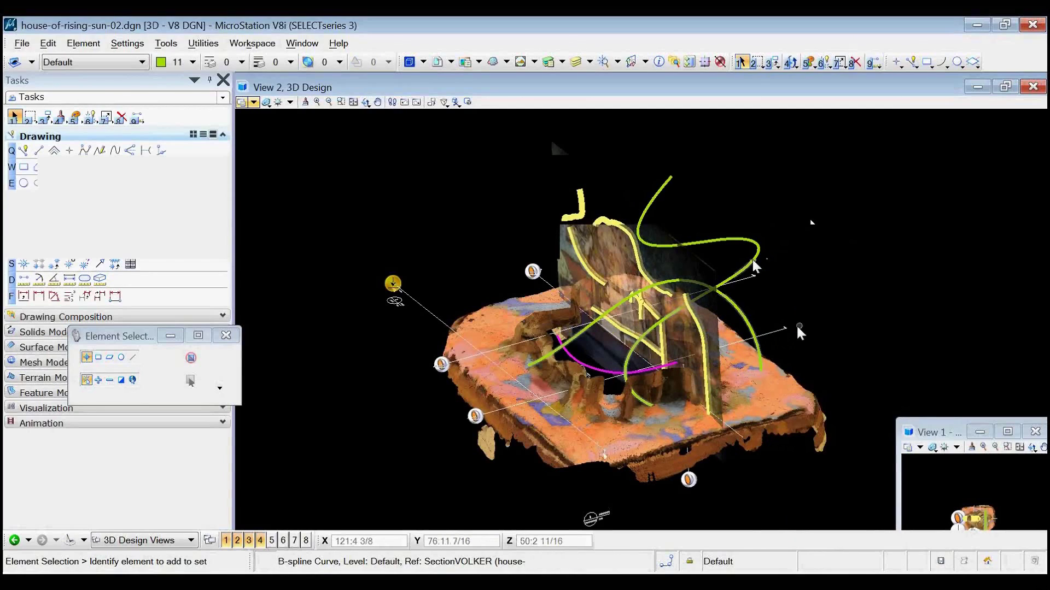
{"action": "left_click", "coordinate": [799, 328]}
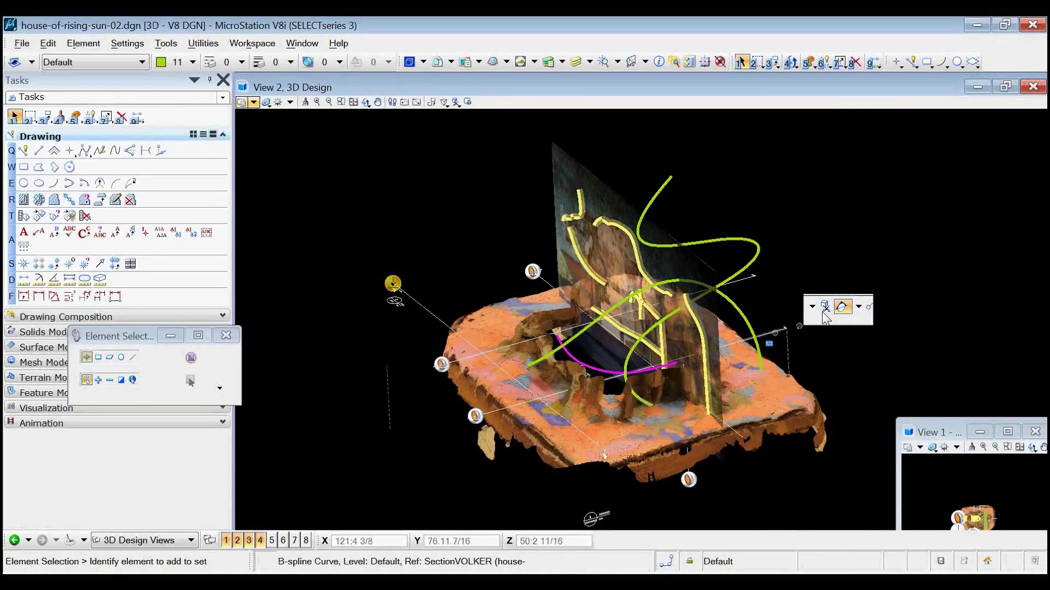
{"action": "left_click", "coordinate": [401, 434]}
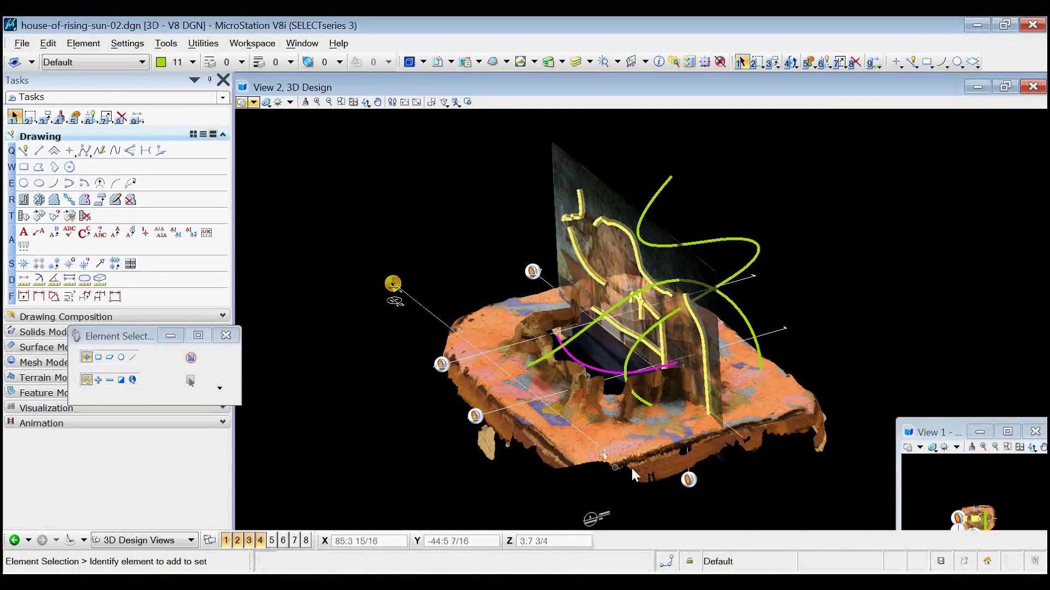
Open the SectionVOLKER drawing from its callout marker to check the edited curve, and go back to the previous view group
{"action": "mouse_move", "coordinate": [690, 482]}
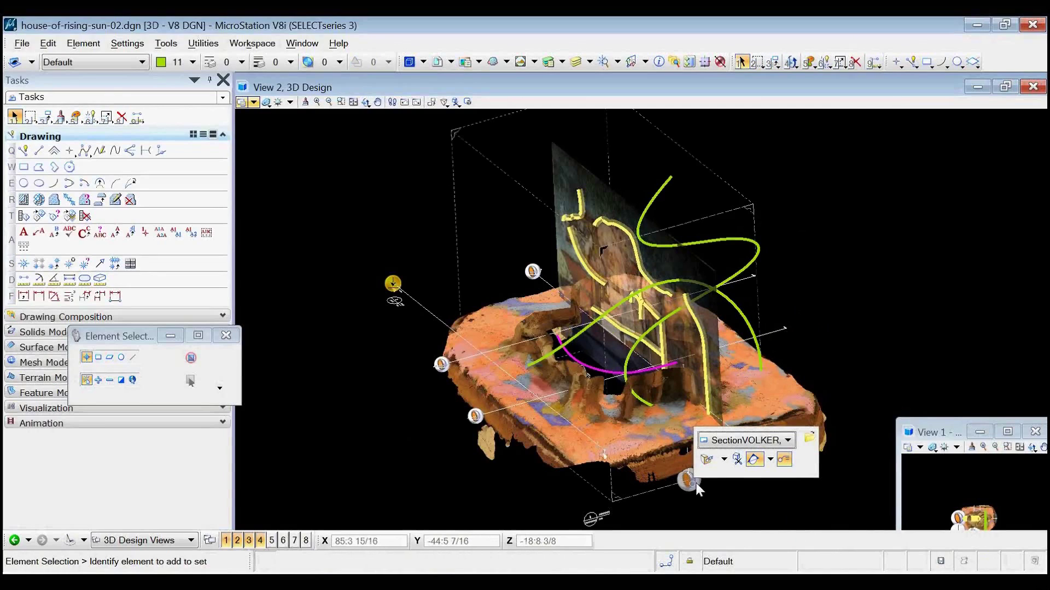
{"action": "left_click", "coordinate": [785, 459]}
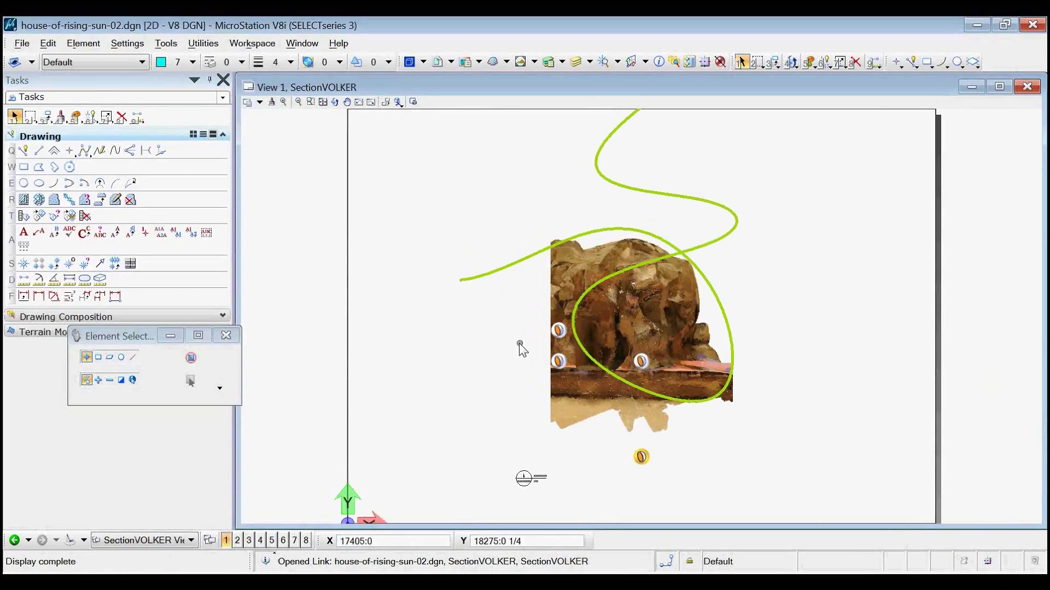
{"action": "left_click", "coordinate": [14, 540]}
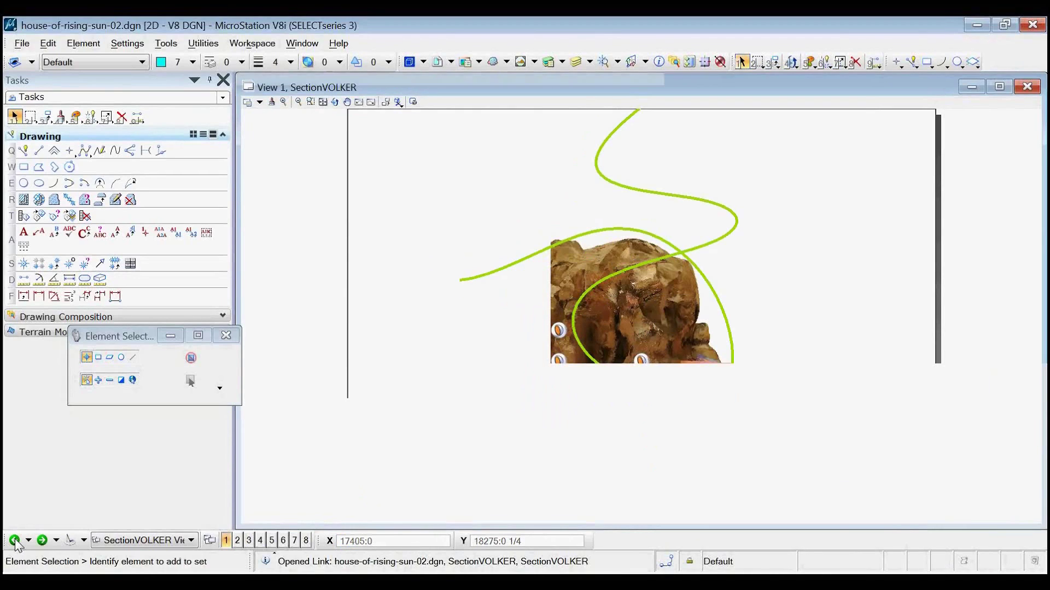